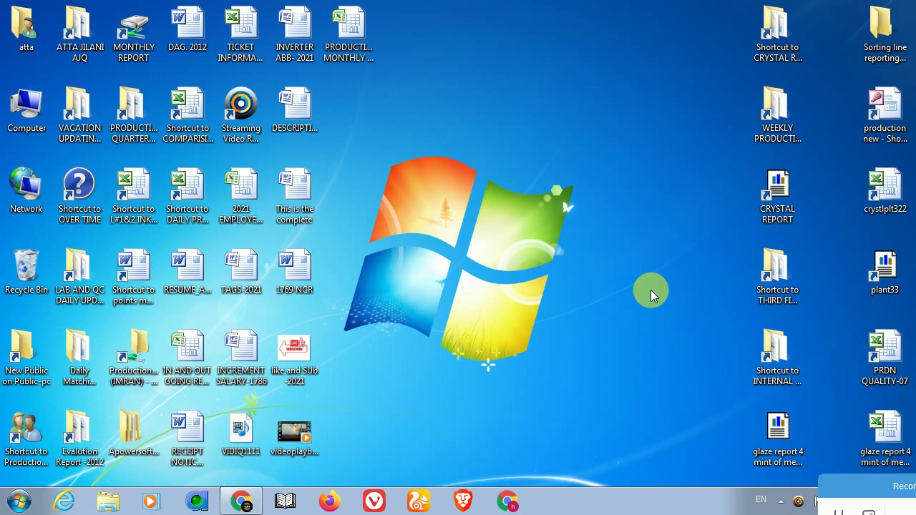
Bring the Chrome window showing YouTube's home page to the front.
click(242, 501)
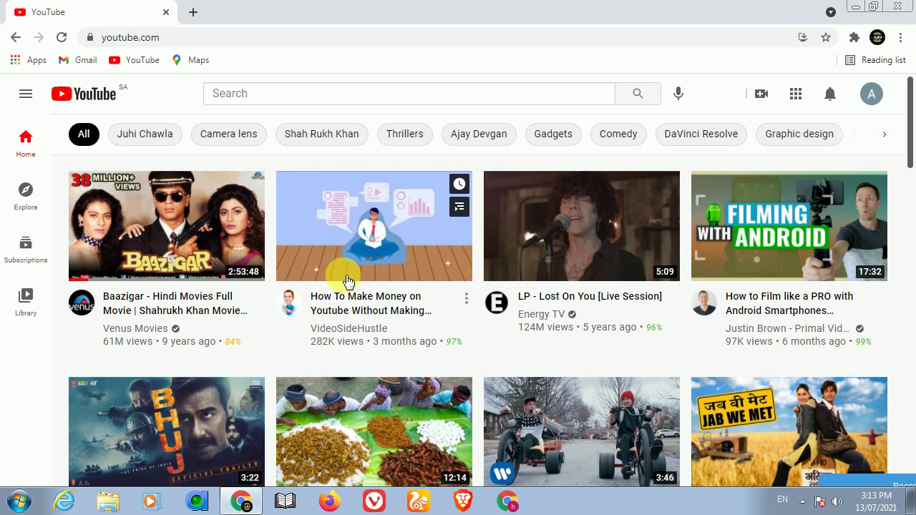
Open the YouTube account menu, then open a new blank browser tab beside YouTube.
mouse_move(823, 458)
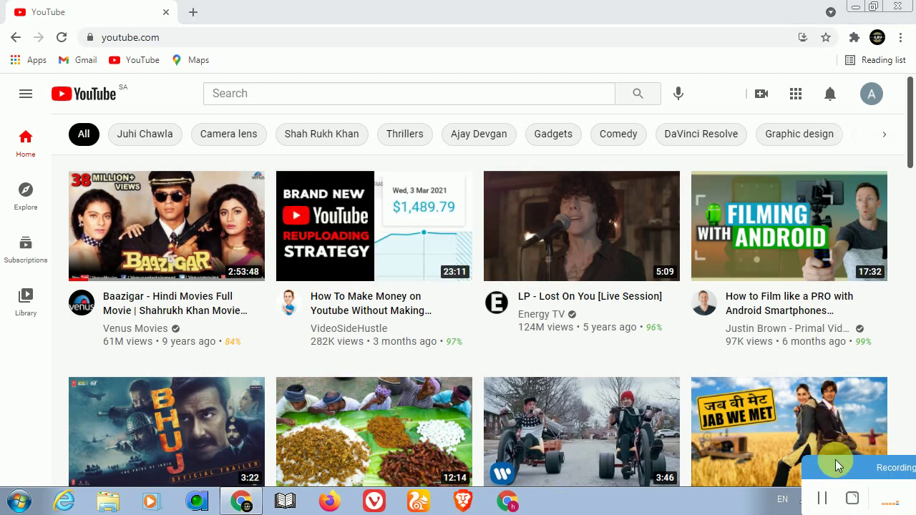
mouse_move(802, 447)
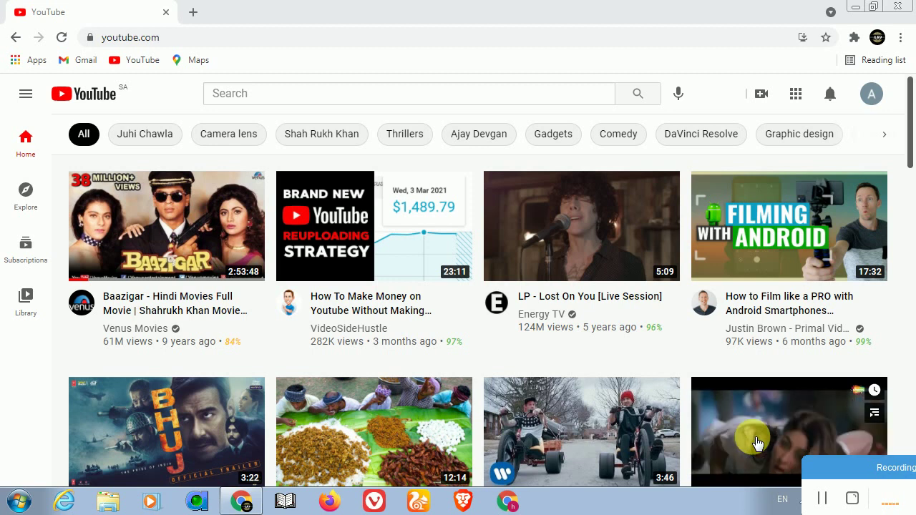
click(870, 93)
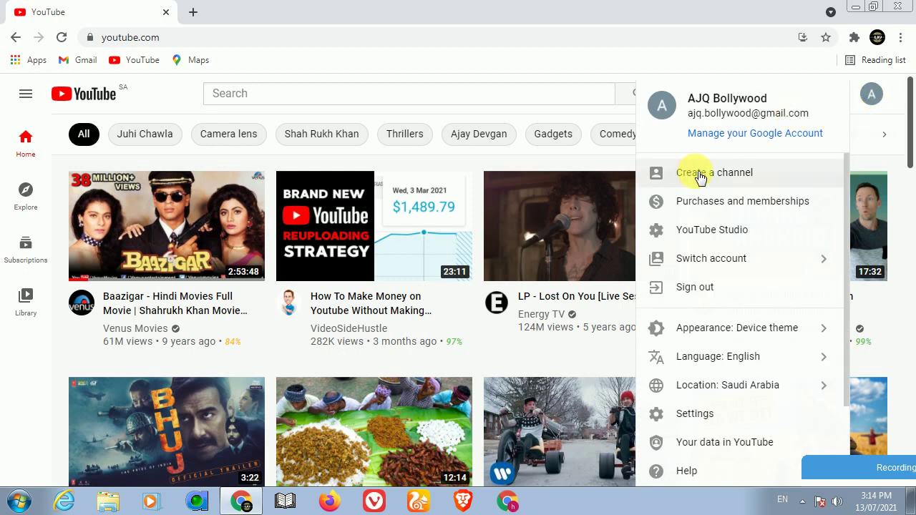
click(199, 12)
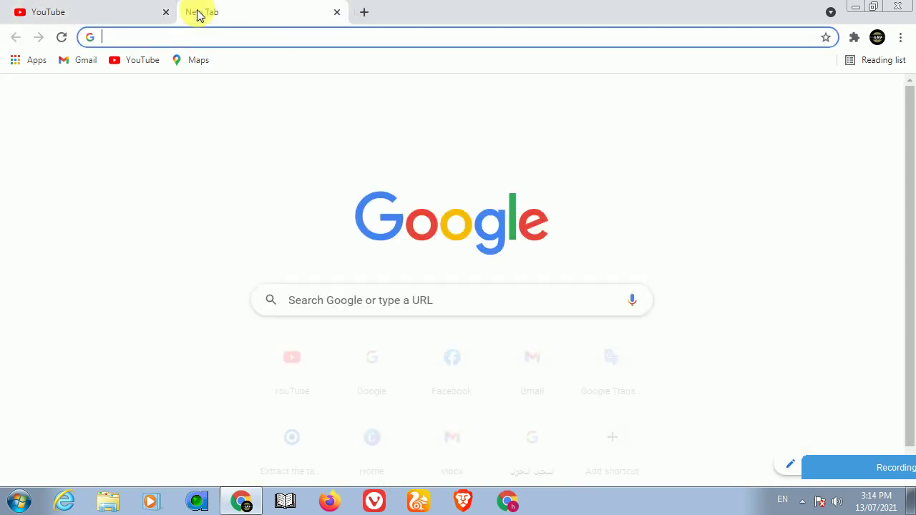
Load gmail.com in the new tab, then close the Gmail tab to return to YouTube.
text(gm)
key(Return)
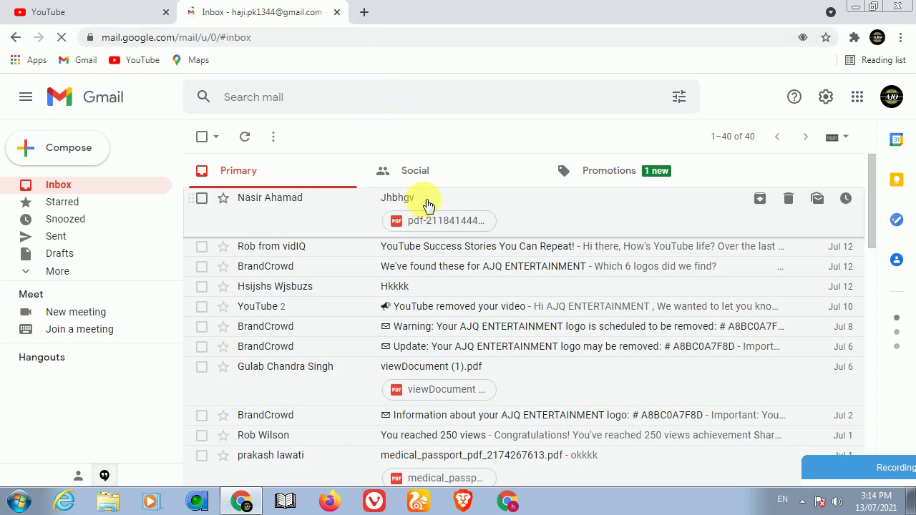
click(336, 12)
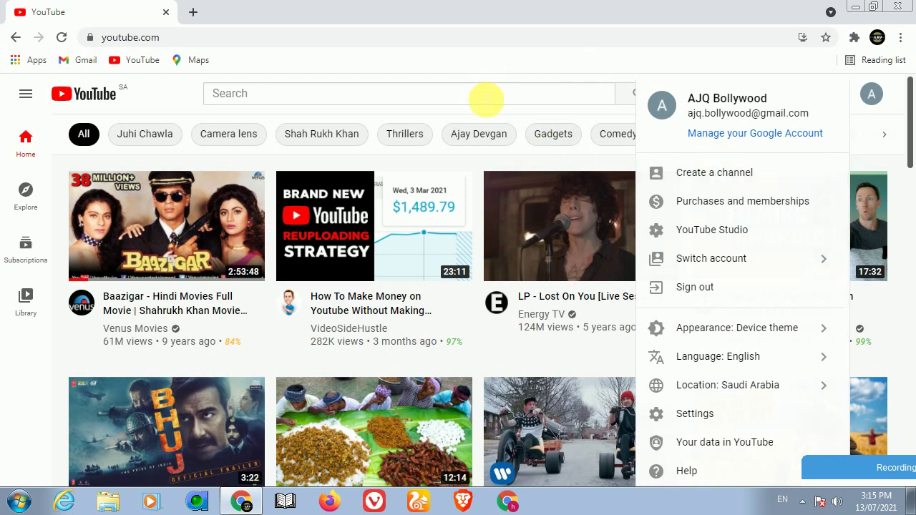
Choose Create a channel from the account menu to open the 'How you'll appear' dialog.
click(486, 99)
click(850, 456)
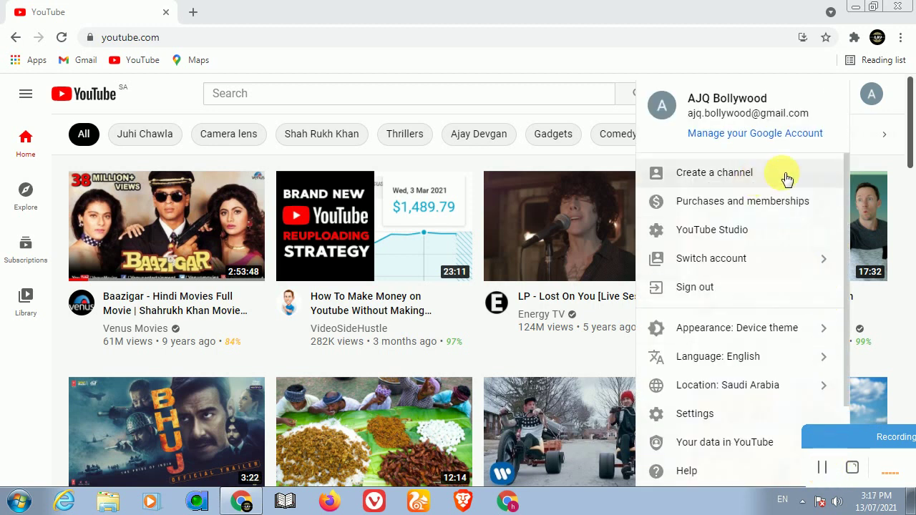
click(739, 187)
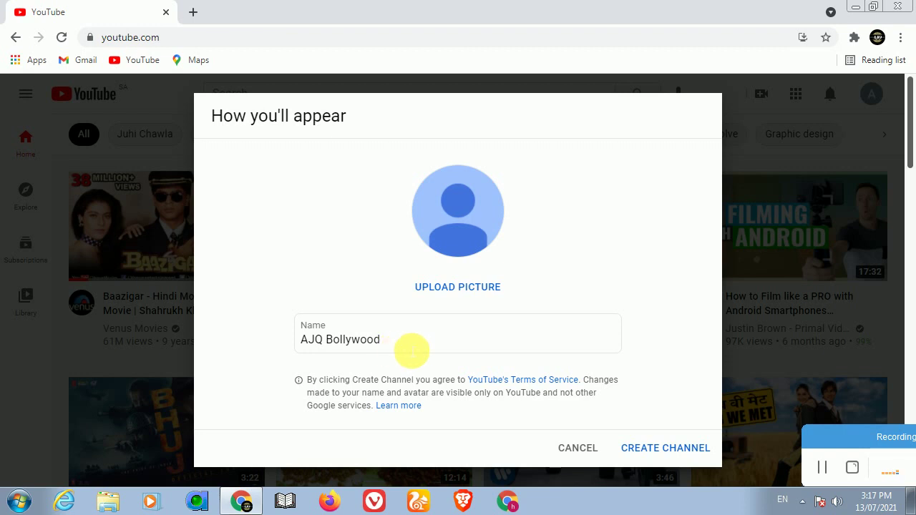
Rename the channel to 'AJQ BOLLYWOOD FUNGAMA' and create it.
click(415, 344)
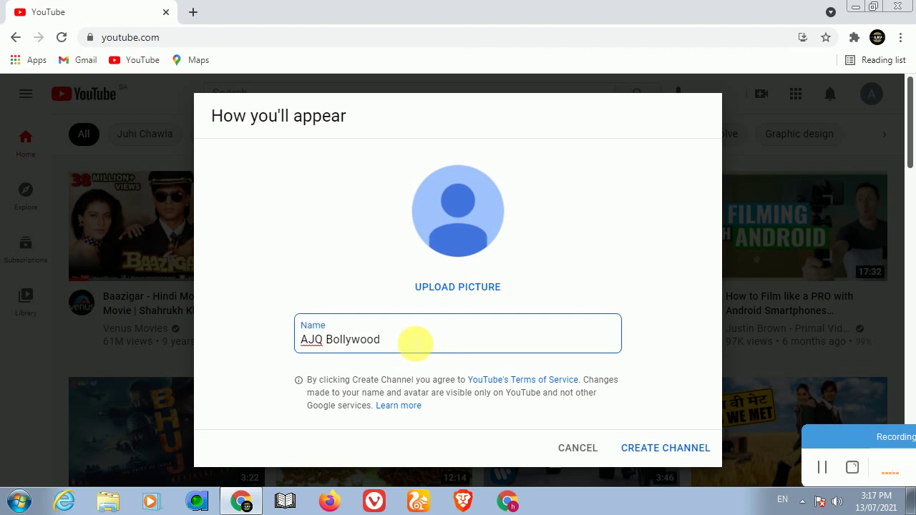
click(821, 467)
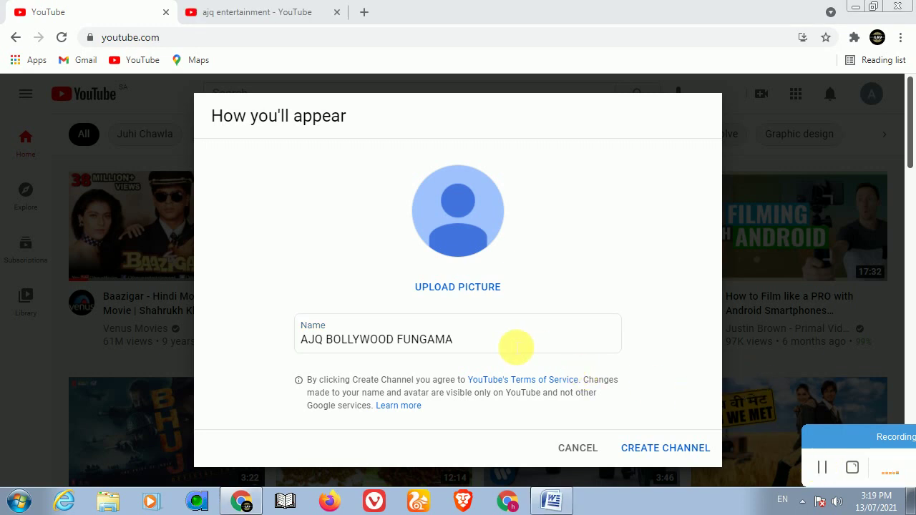
click(664, 450)
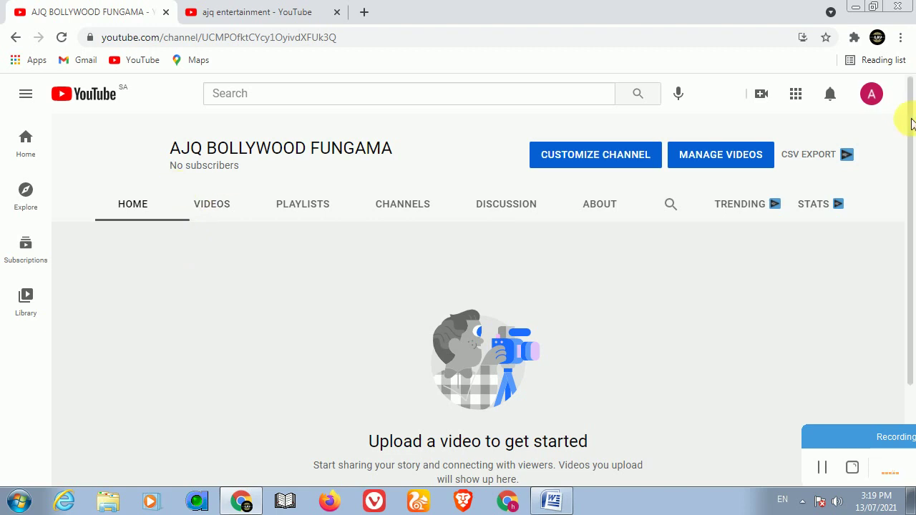
Confirm the new channel name in the account menu, then open Customize channel in YouTube Studio.
click(878, 101)
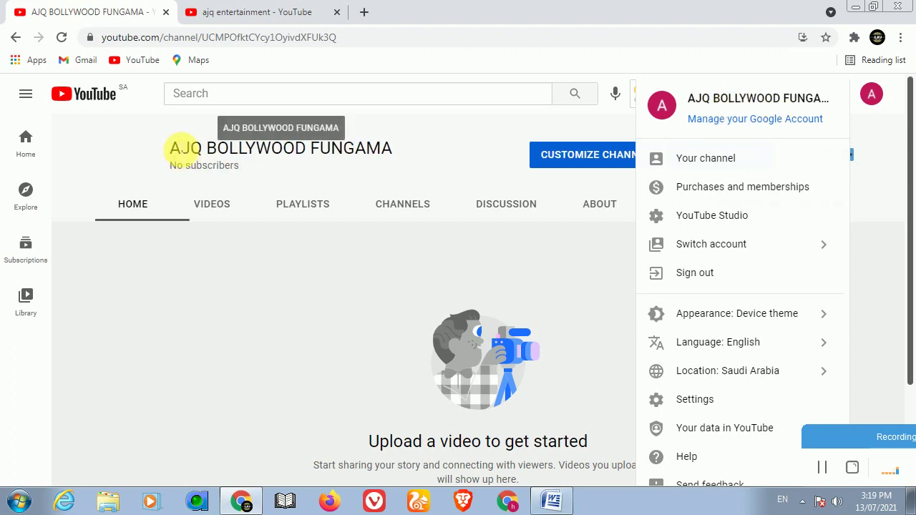
drag(177, 148, 418, 143)
click(354, 172)
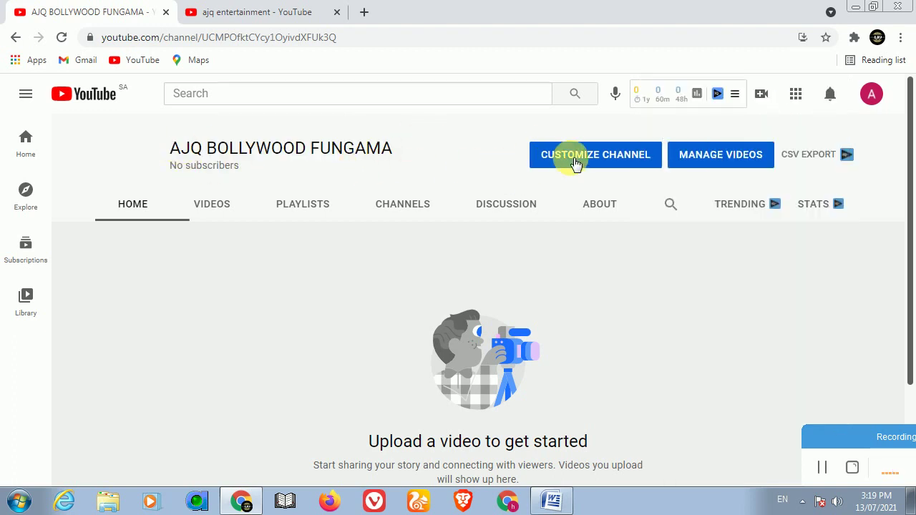
click(608, 152)
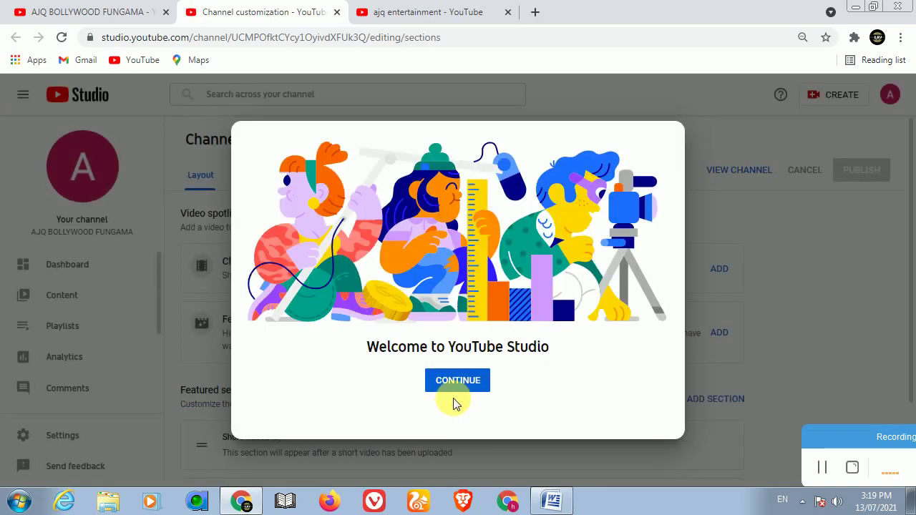
Dismiss the Studio welcome message and review the Layout tab's Short videos and Uploads sections.
click(422, 388)
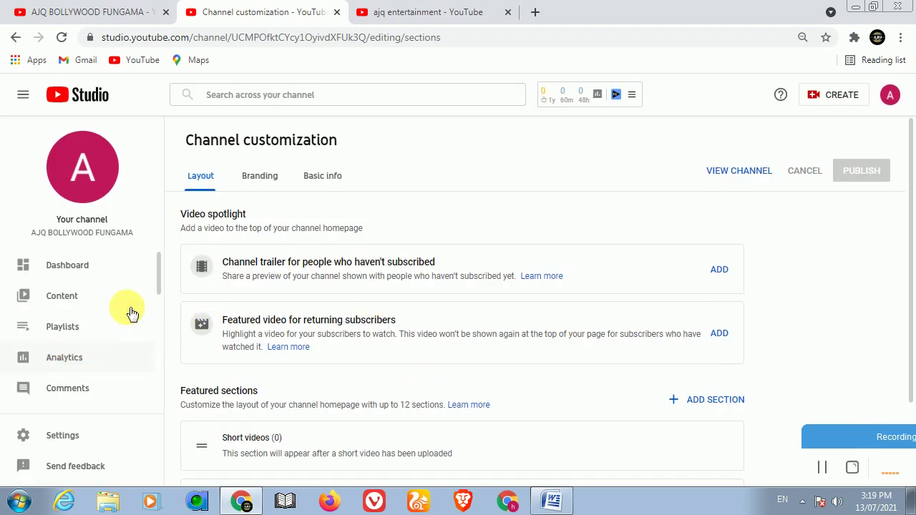
scroll(327, 399, down, 2)
scroll(295, 269, up, 2)
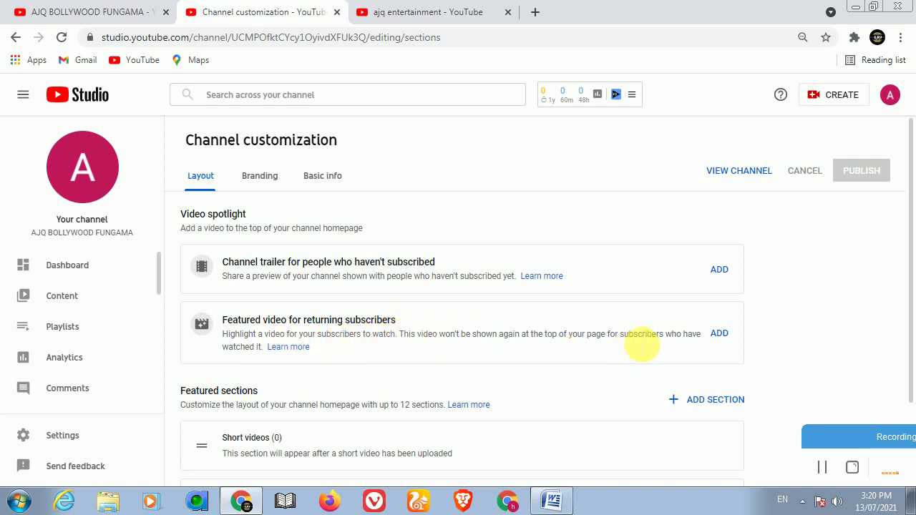
scroll(675, 344, down, 1)
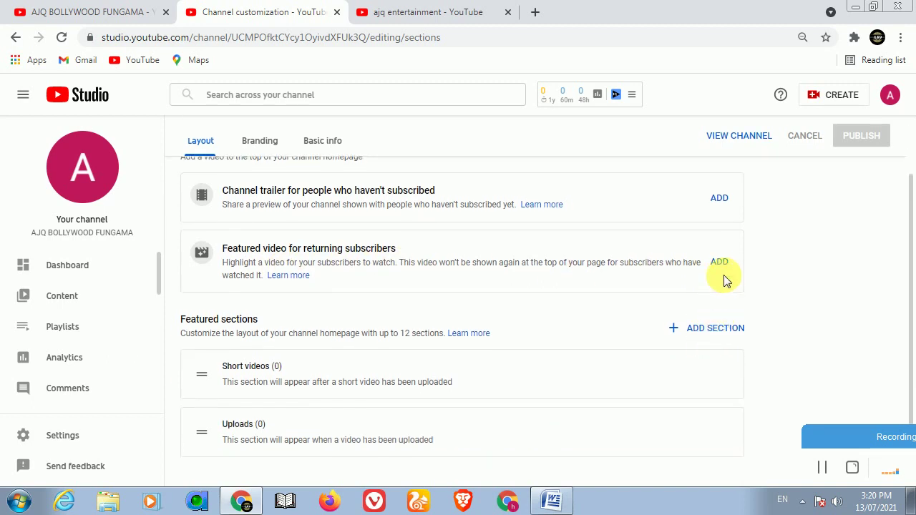
scroll(721, 277, down, 1)
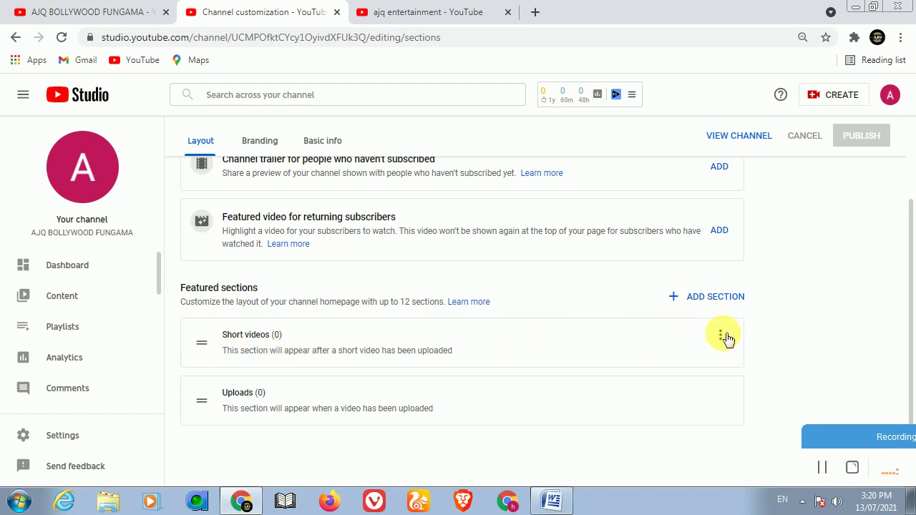
click(724, 337)
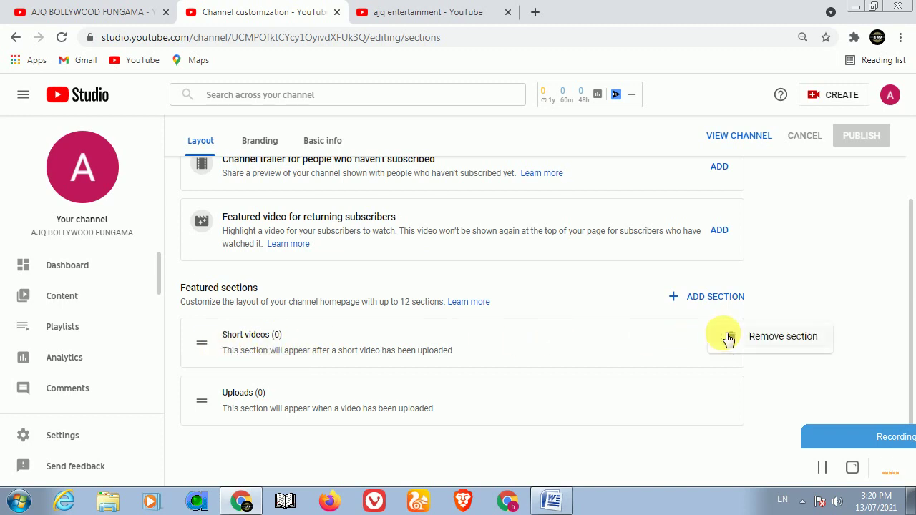
click(567, 348)
scroll(539, 348, up, 3)
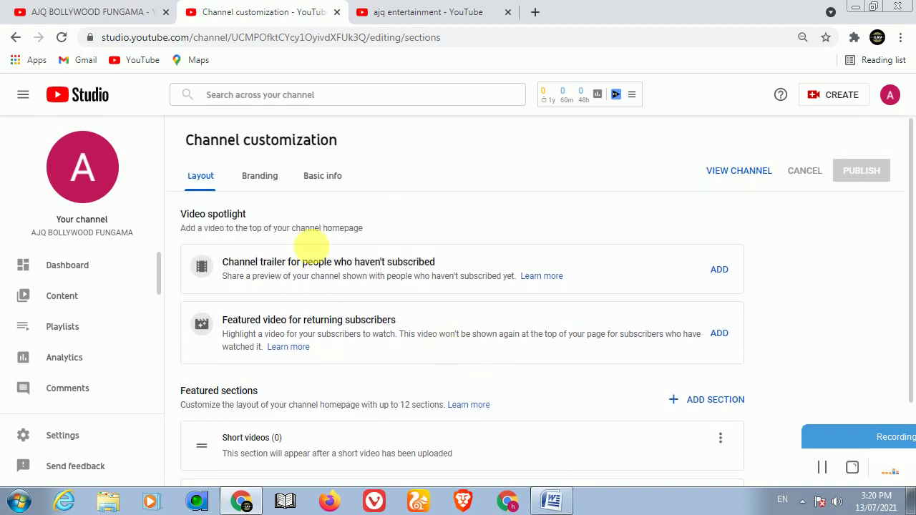
Switch Channel customization to the Branding tab and look over its settings.
click(257, 175)
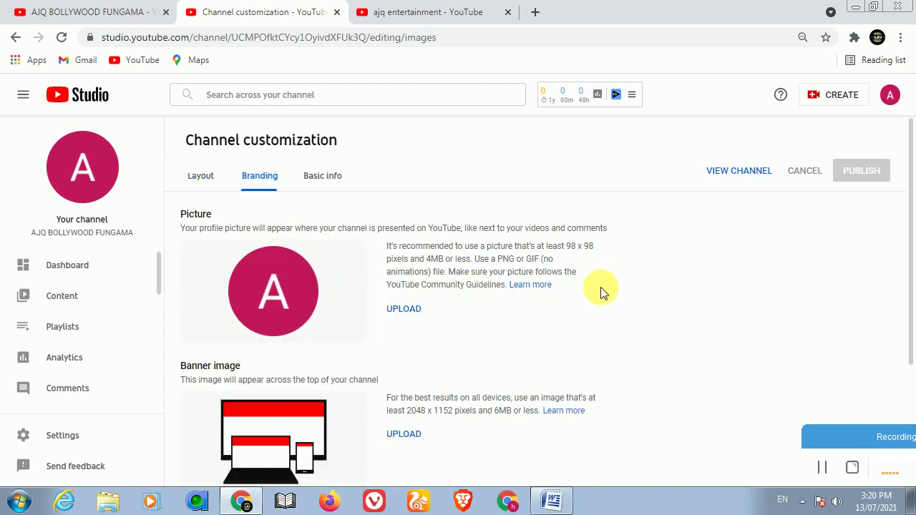
scroll(137, 302, down, 1)
scroll(138, 302, down, 2)
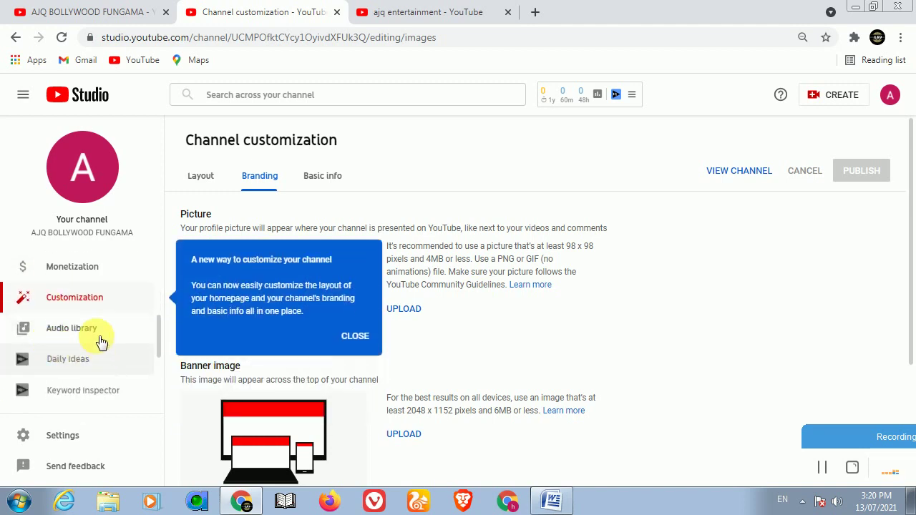
scroll(98, 341, up, 1)
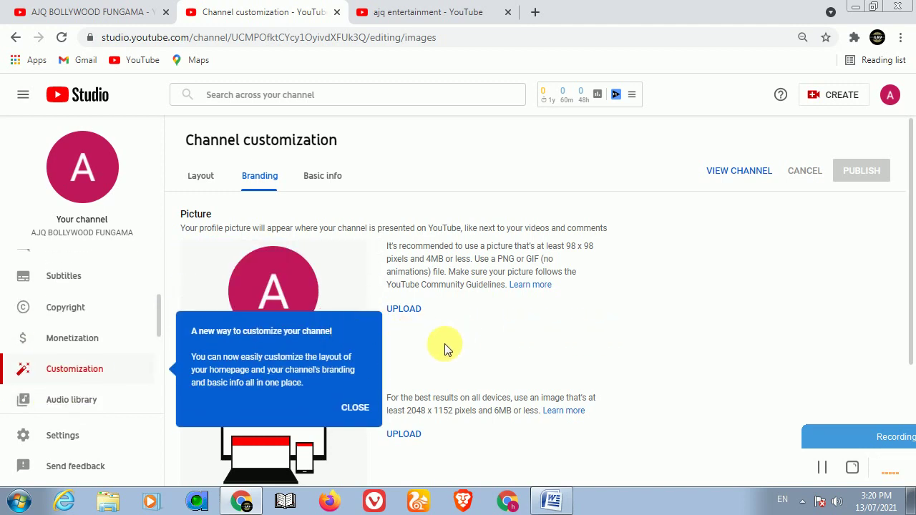
Upload the AJQ BOLLYWOOD image from Downloads as the channel's profile picture.
click(407, 308)
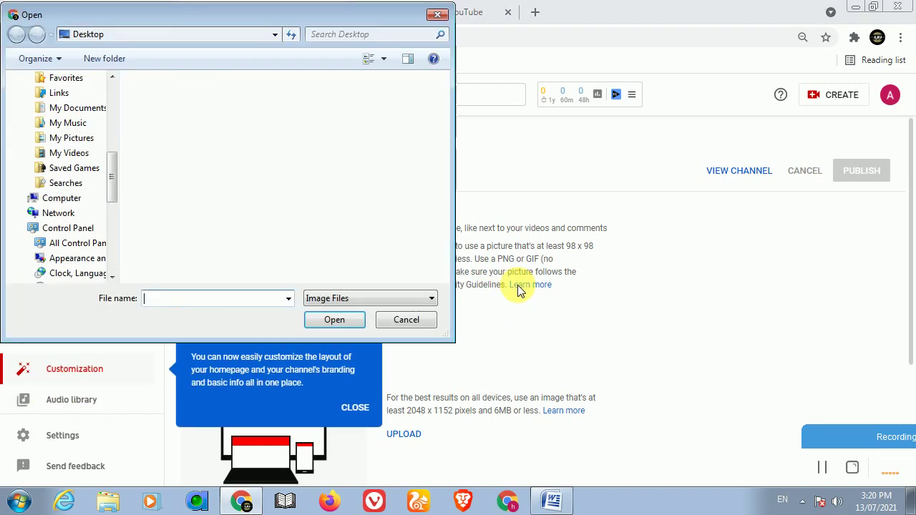
click(417, 320)
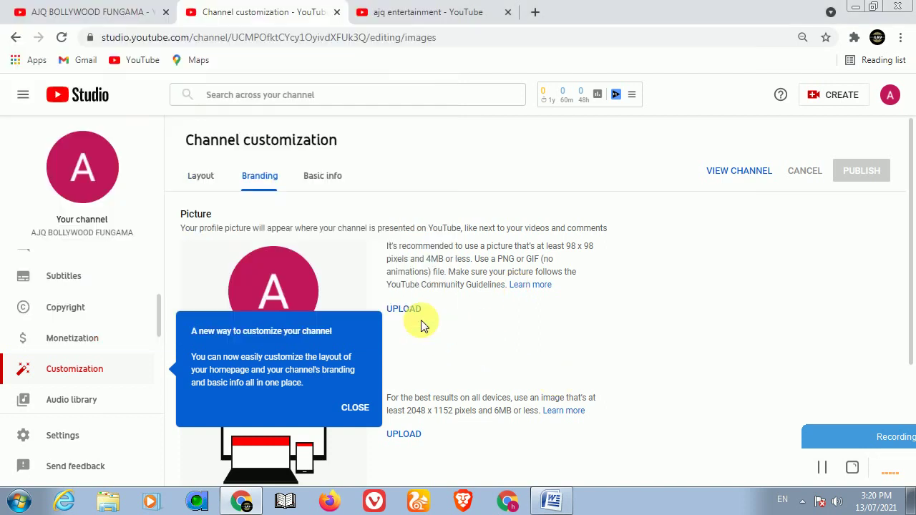
click(406, 307)
scroll(79, 122, up, 4)
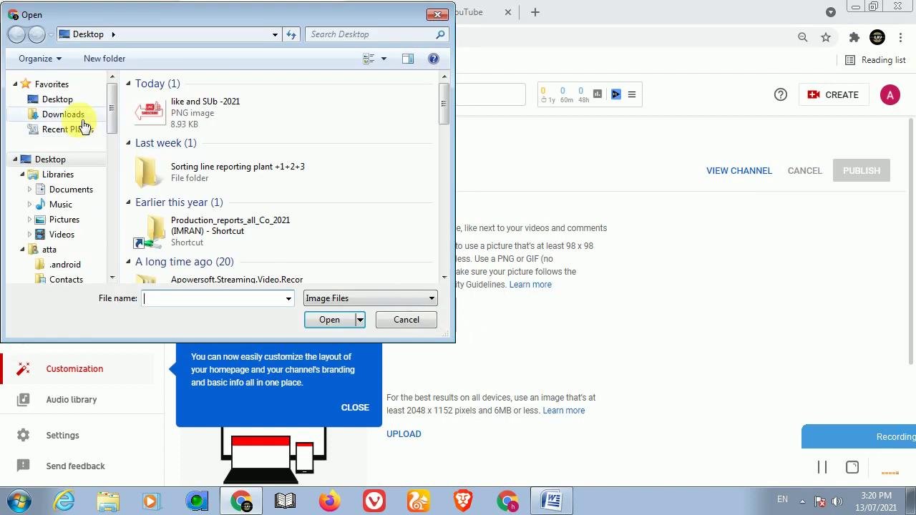
click(72, 118)
click(406, 320)
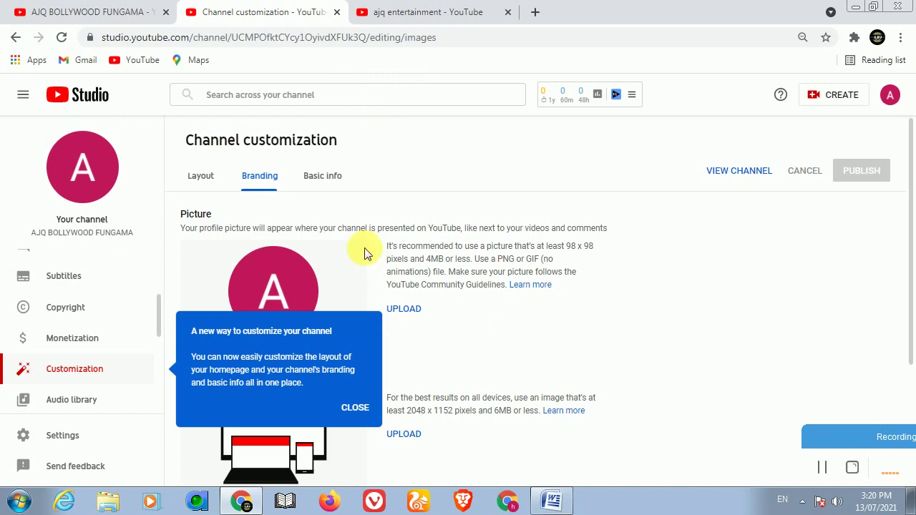
click(410, 310)
click(85, 116)
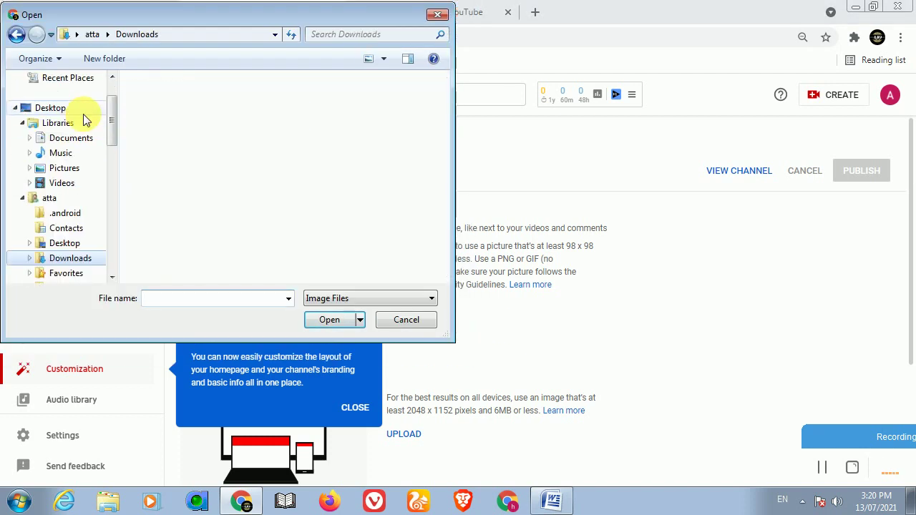
click(394, 154)
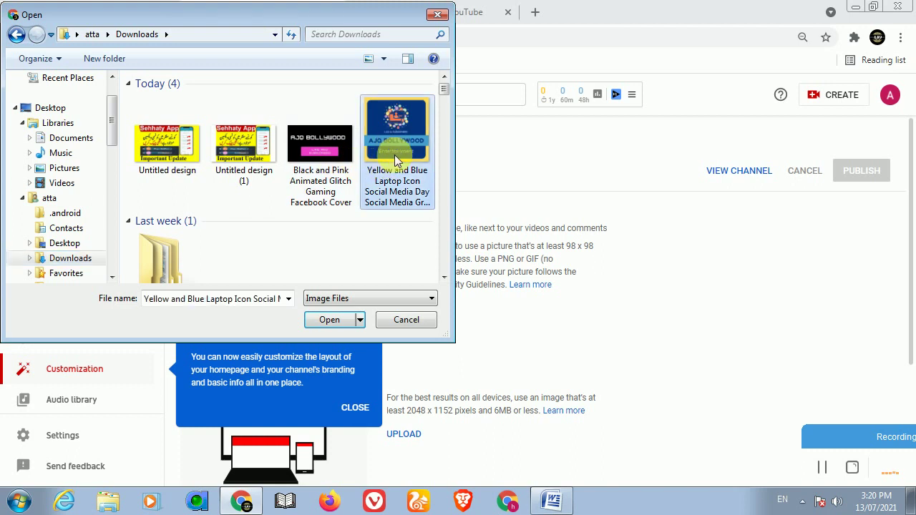
click(331, 321)
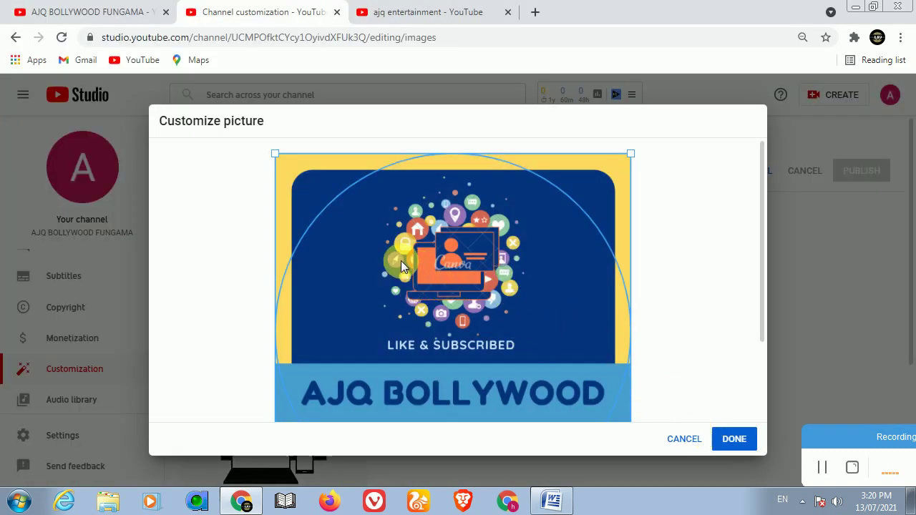
scroll(454, 286, down, 3)
scroll(524, 298, up, 3)
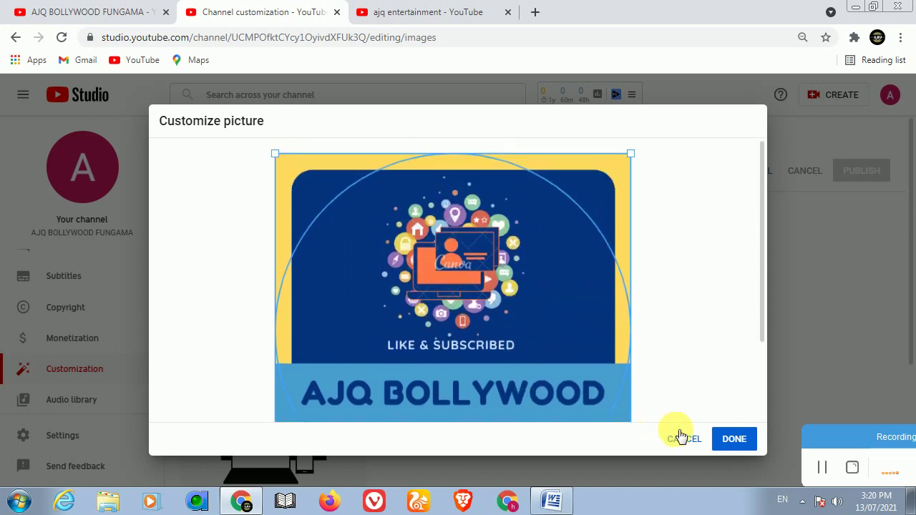
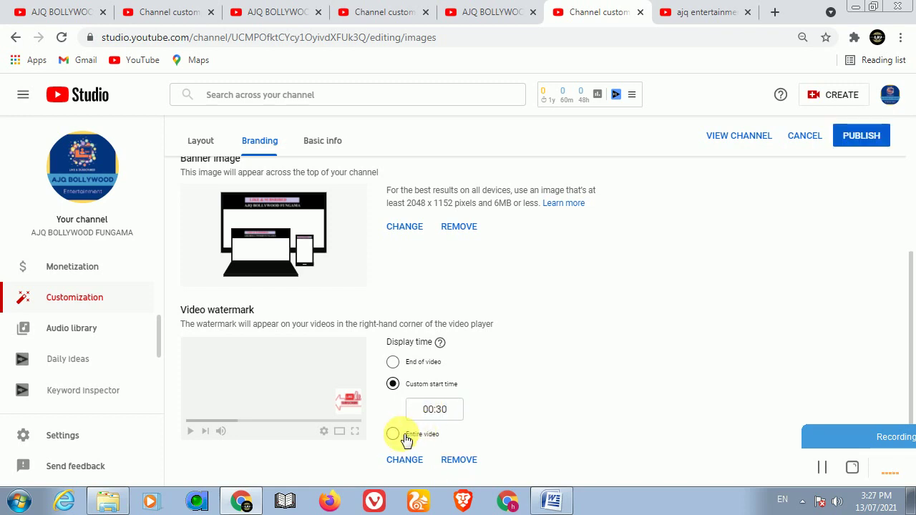
Remove the old watermark and load the downloaded Subscribe image from the Desktop as the new one.
click(395, 434)
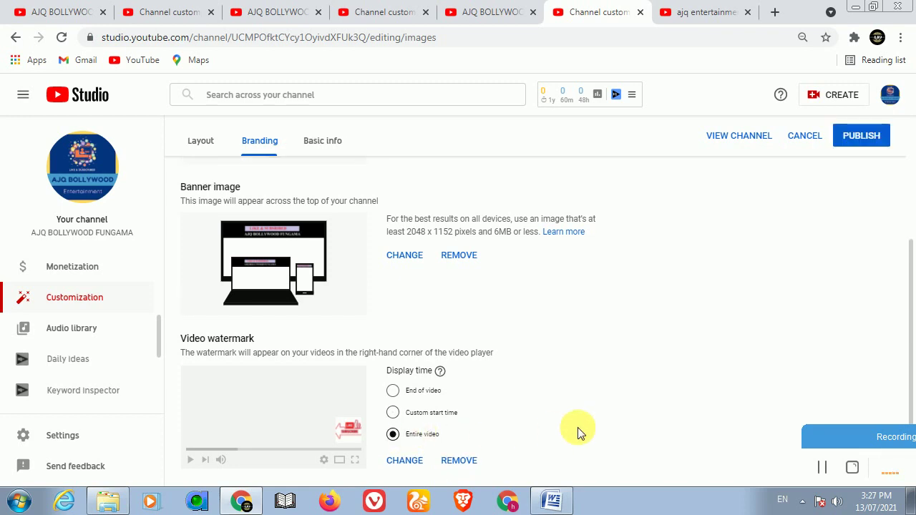
click(458, 463)
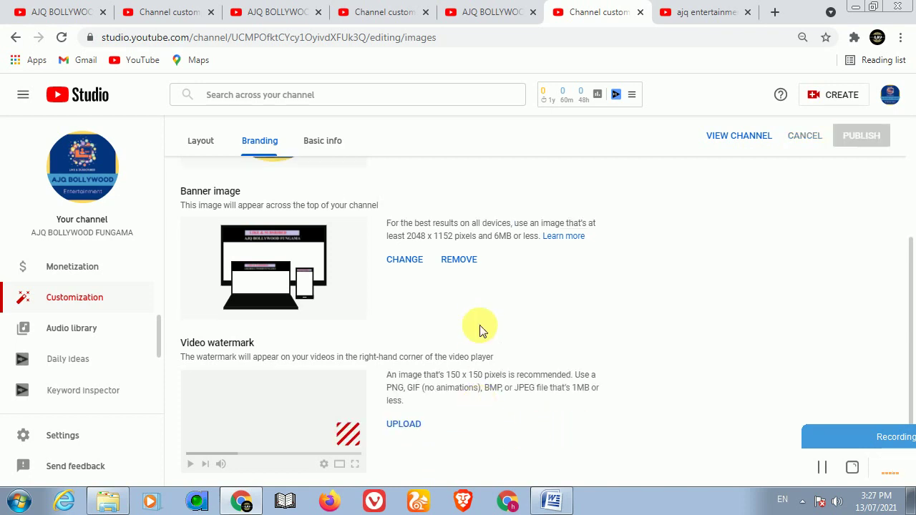
click(420, 430)
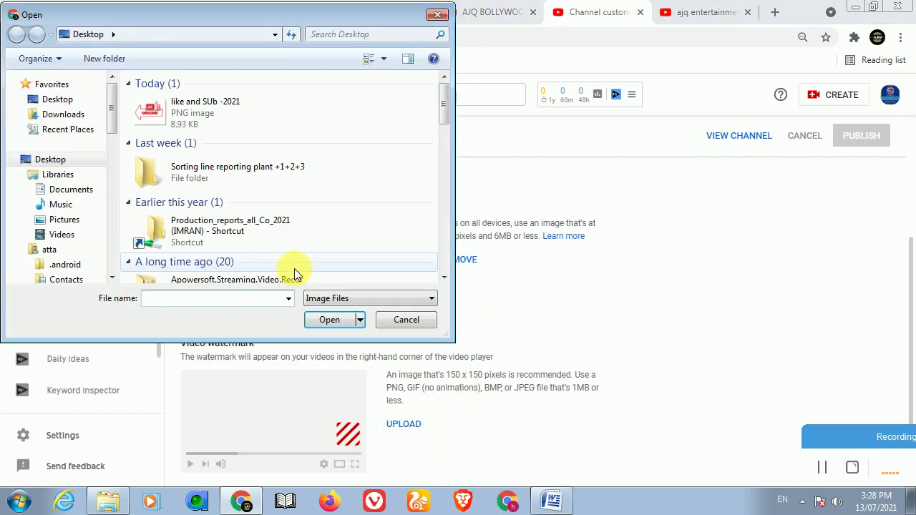
click(60, 100)
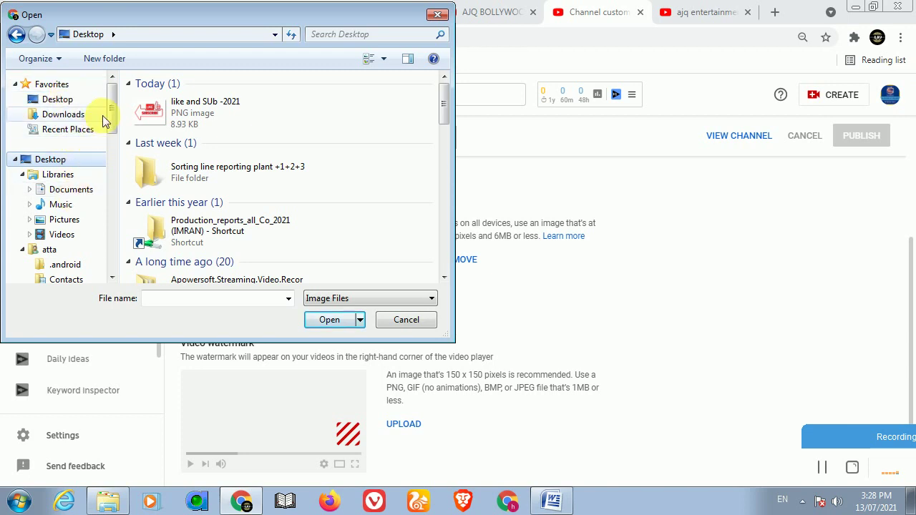
click(406, 320)
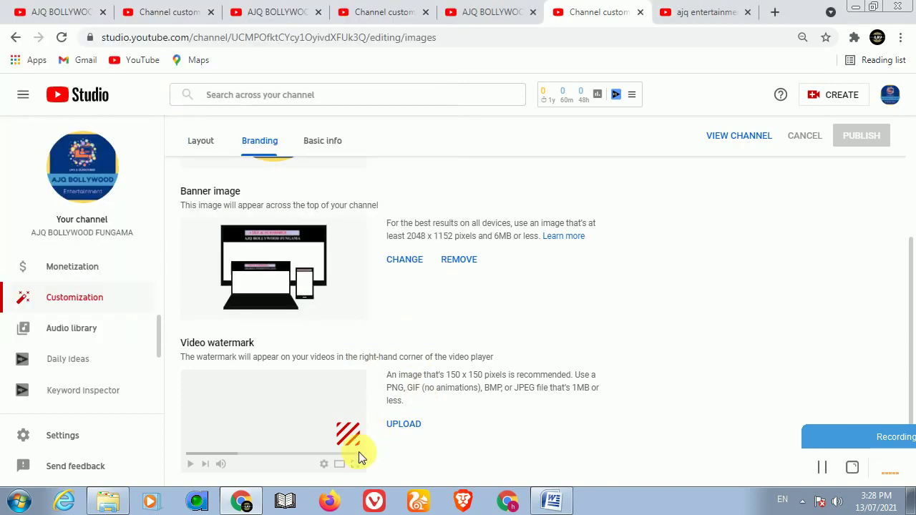
click(414, 423)
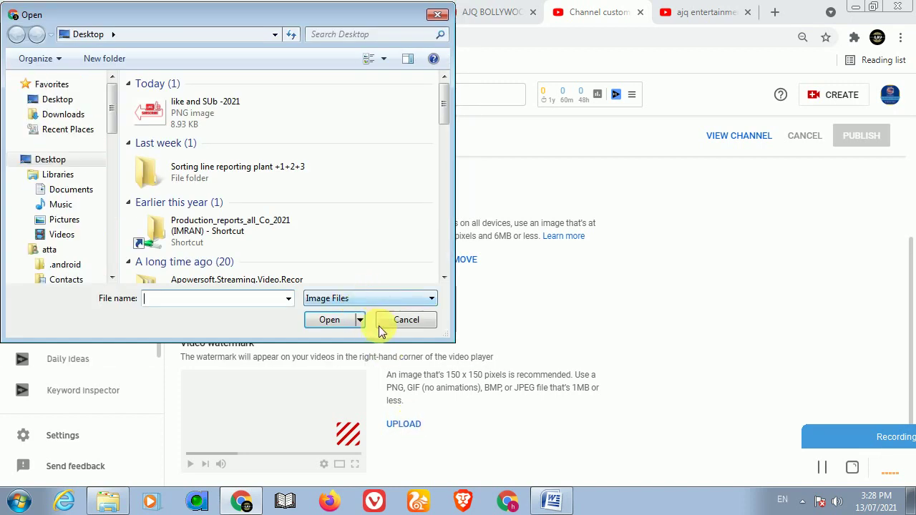
click(406, 320)
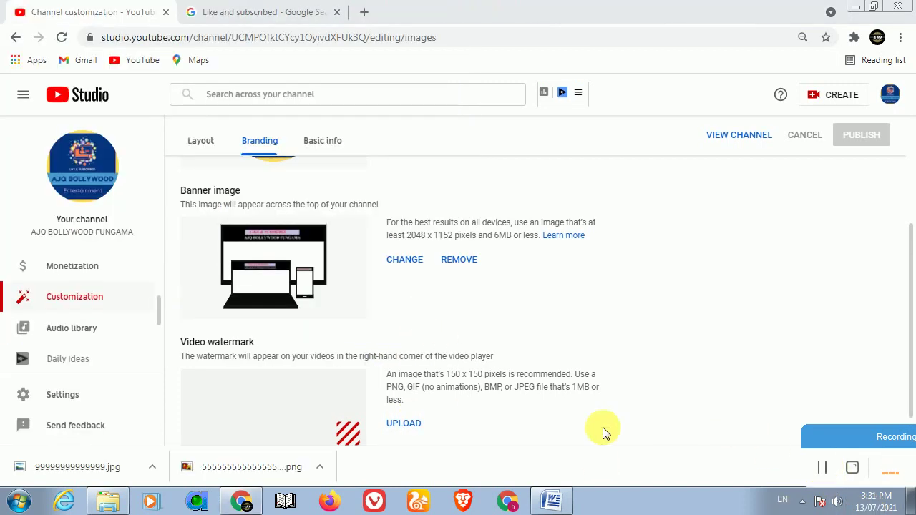
click(410, 429)
click(189, 108)
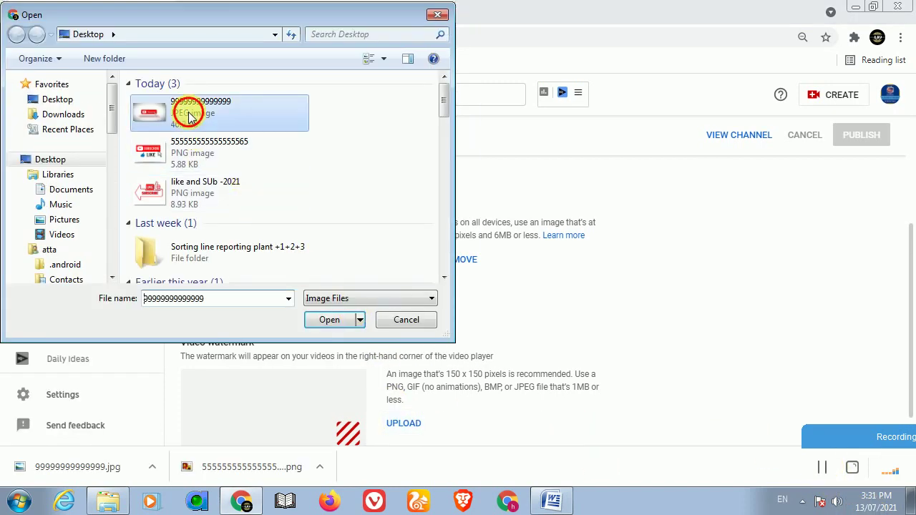
click(336, 319)
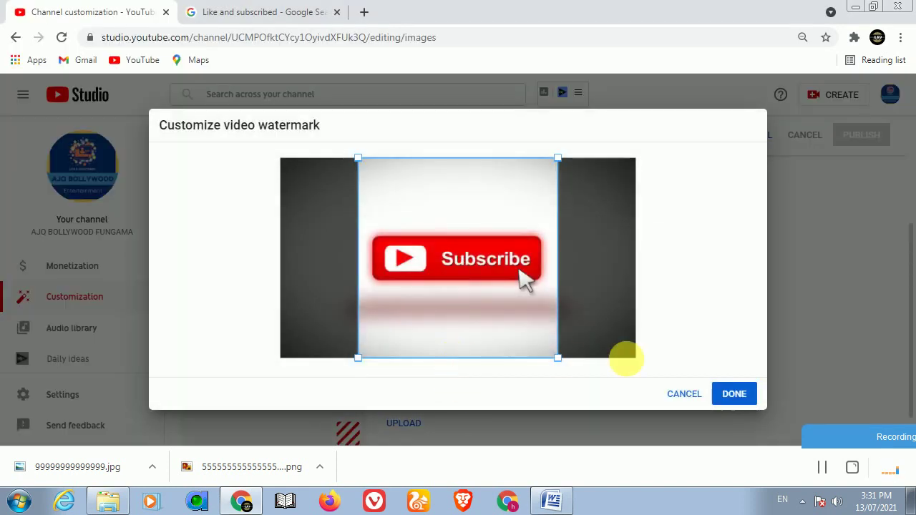
Accept the crop, show the watermark for the entire video, publish, and view the channel page.
click(735, 394)
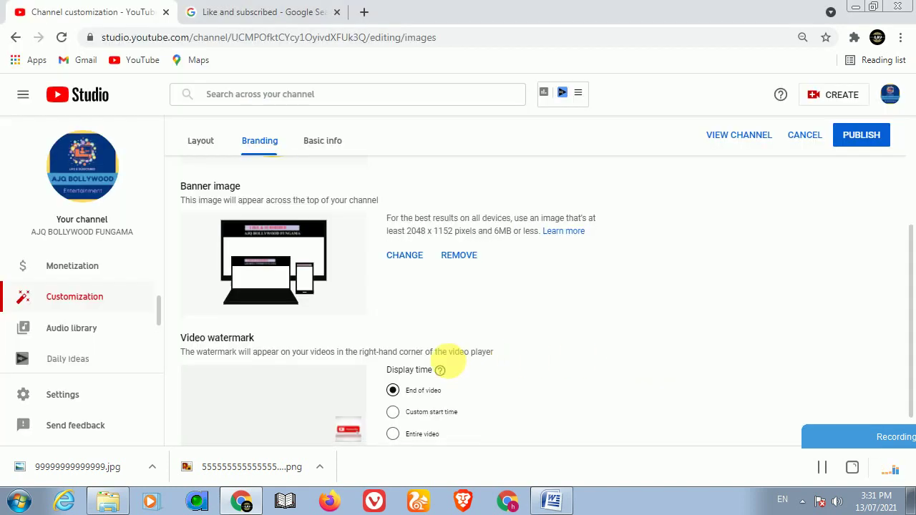
click(393, 394)
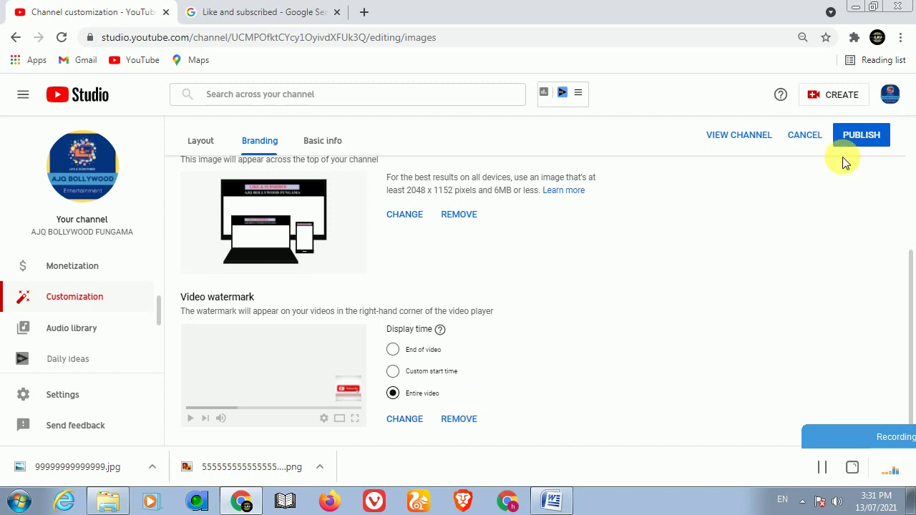
click(863, 138)
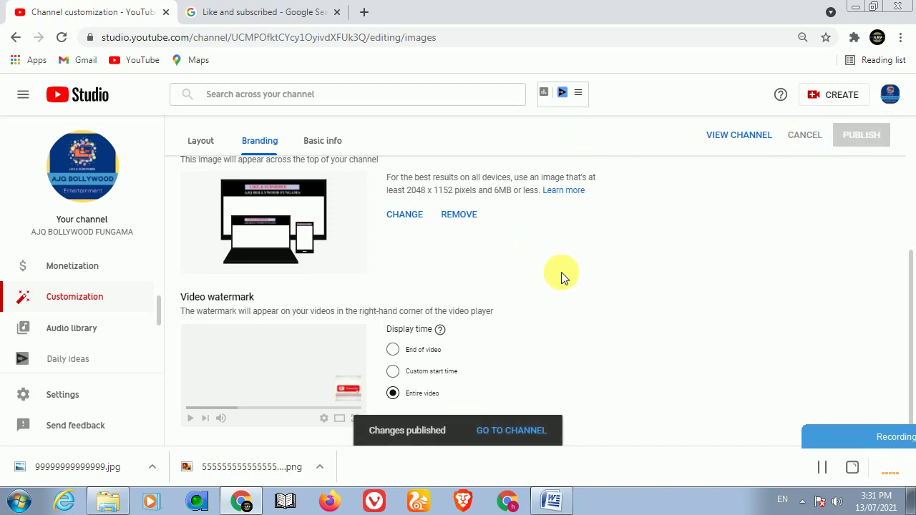
click(527, 432)
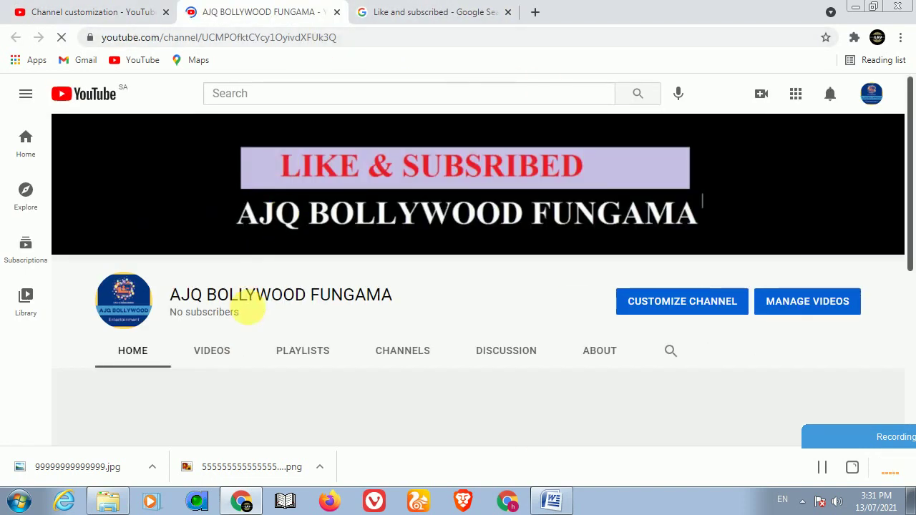
Dismiss the downloads bar, return to Customize Channel, and bring up Studio Settings on General.
scroll(259, 389, down, 1)
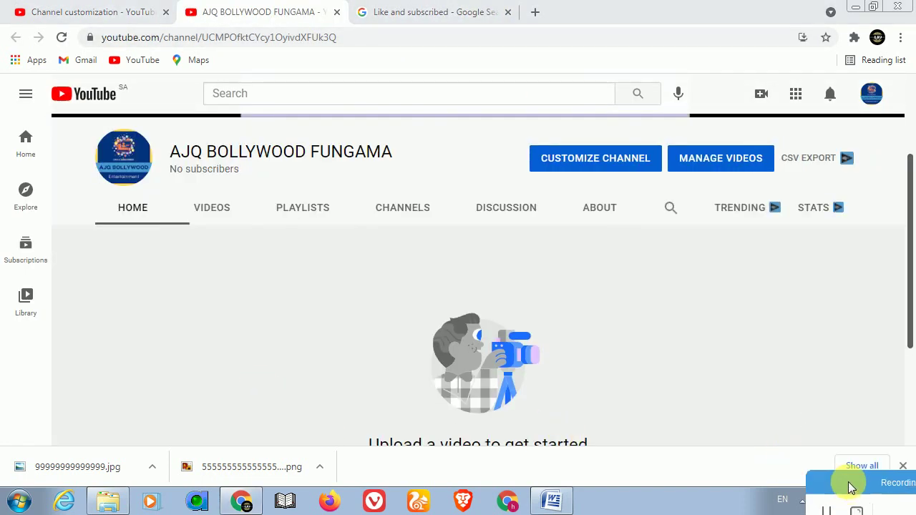
click(903, 466)
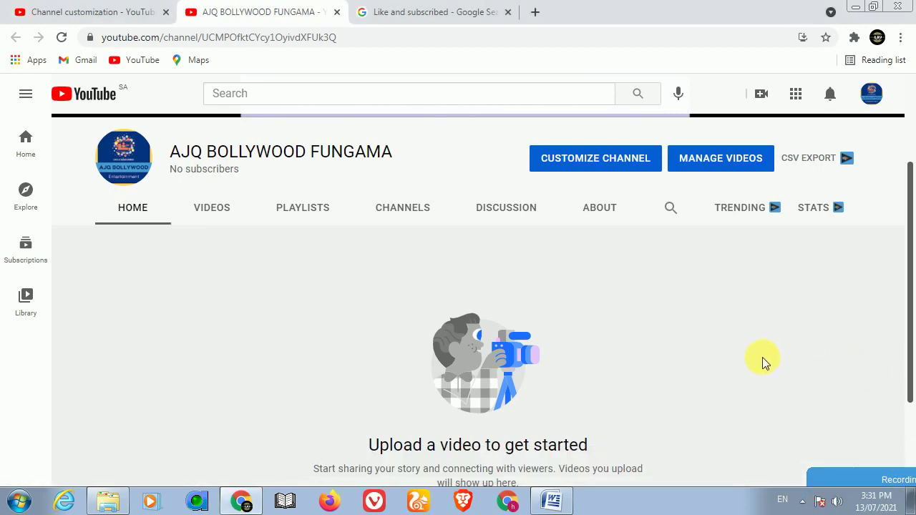
click(550, 169)
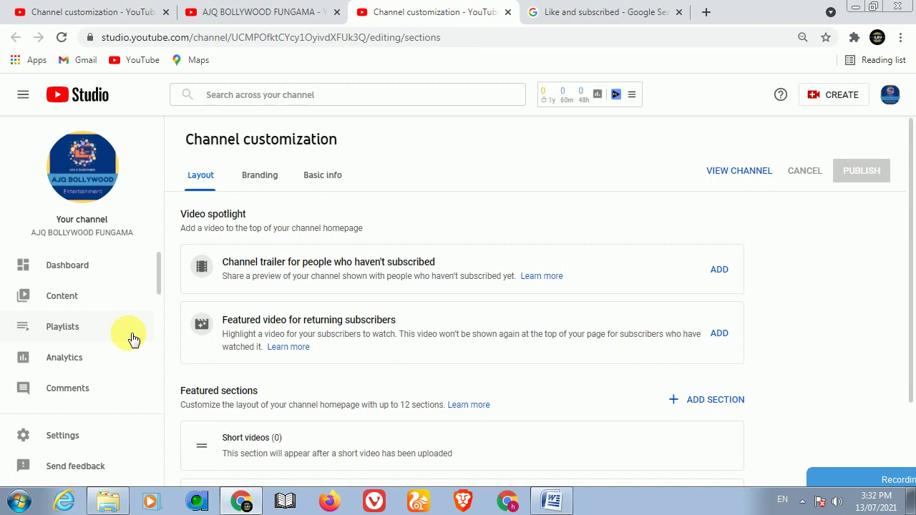
scroll(132, 338, down, 1)
click(80, 435)
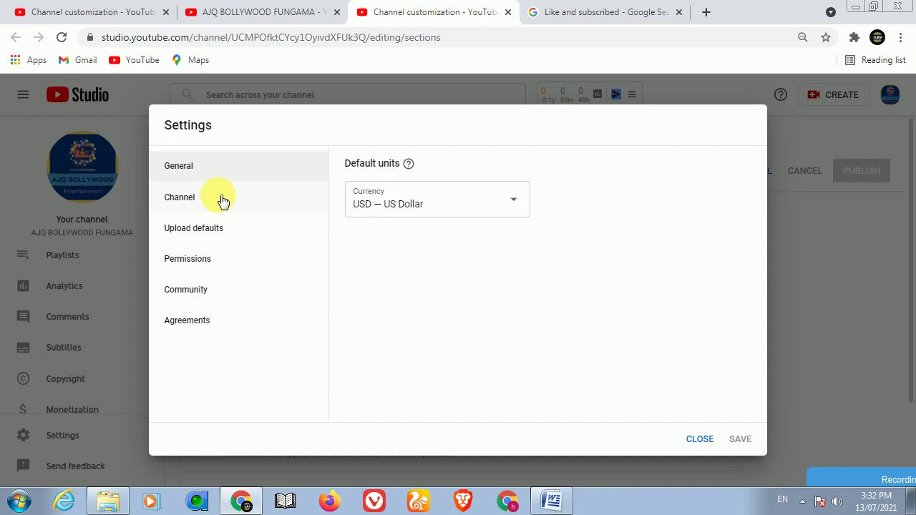
Change the default currency from USD to SAR — Saudi Riyal in Settings > General.
click(693, 439)
click(113, 437)
click(442, 207)
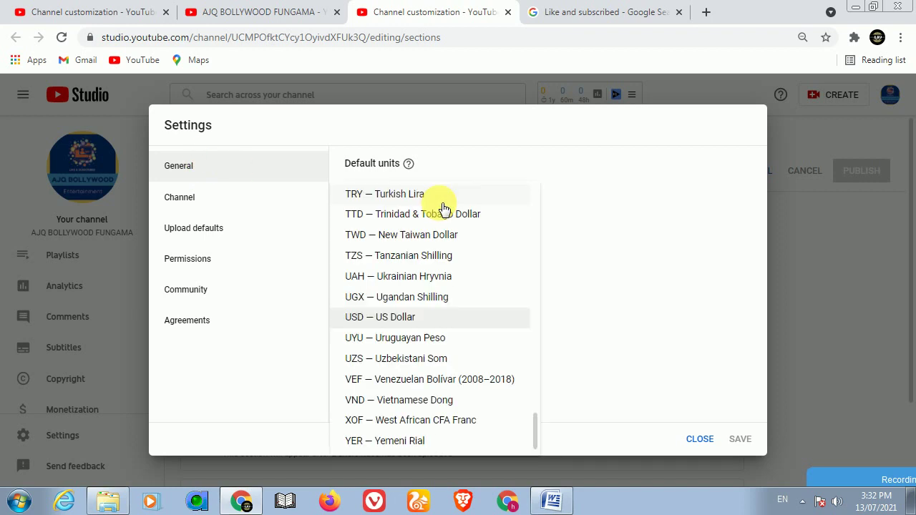
scroll(444, 208, up, 4)
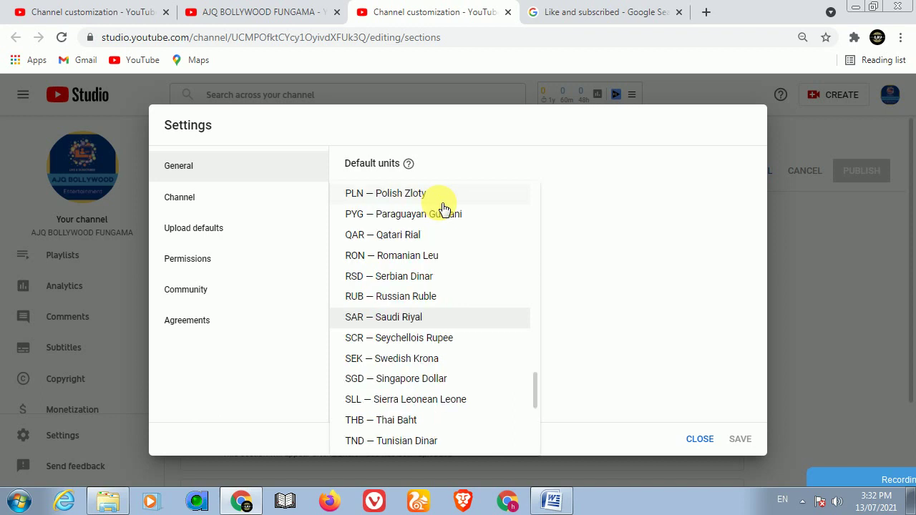
click(410, 318)
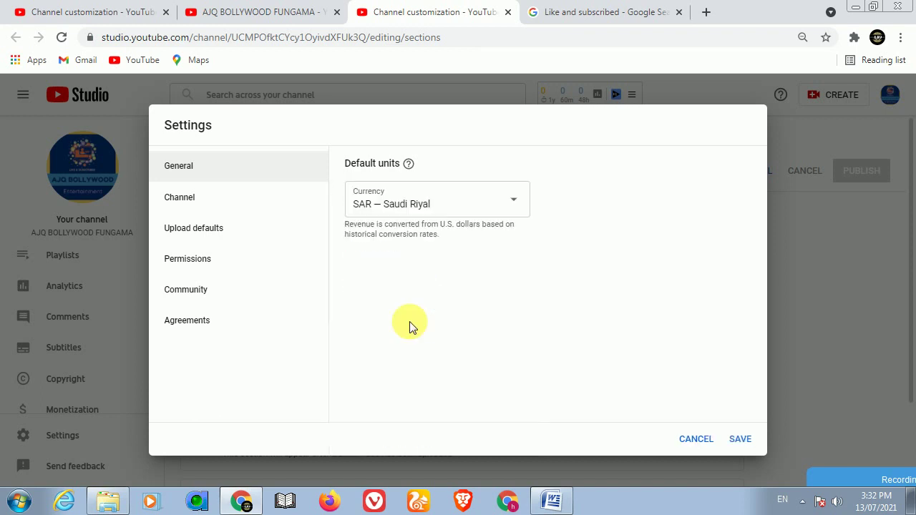
click(242, 205)
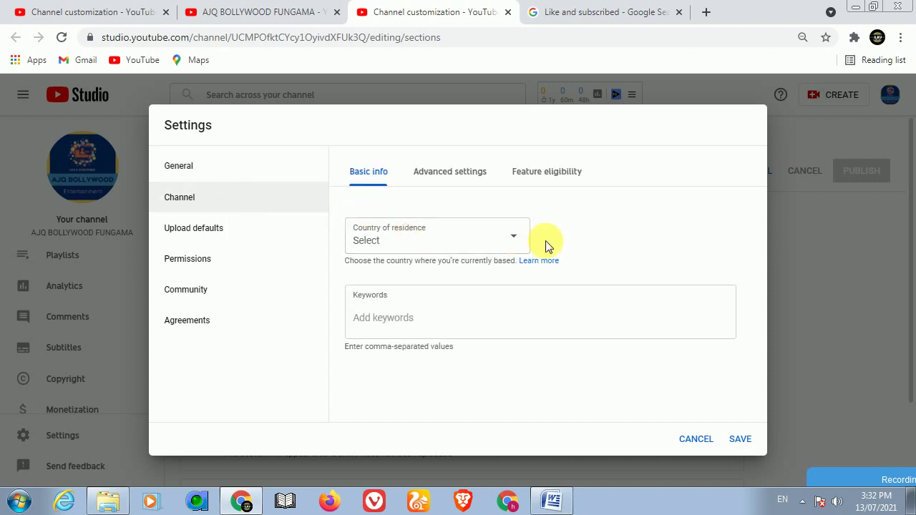
Set the channel's country of residence to Saudi Arabia.
click(493, 240)
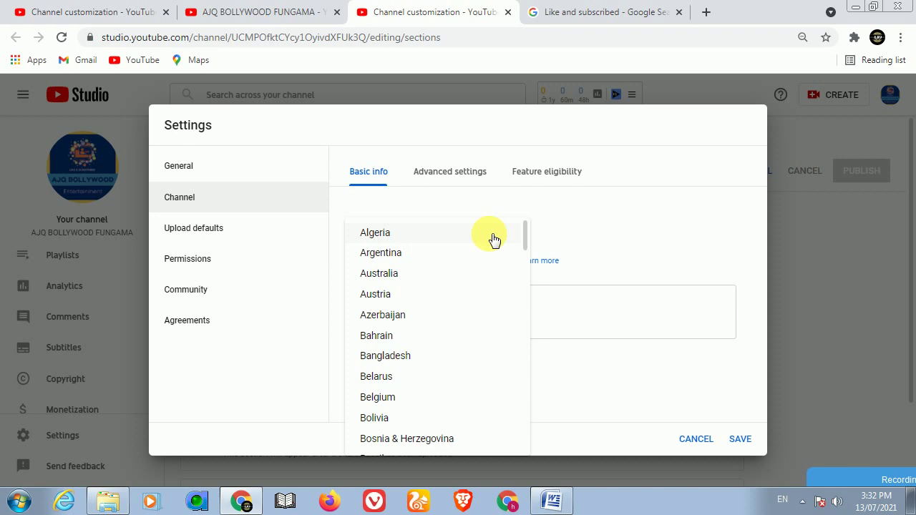
scroll(481, 321, down, 10)
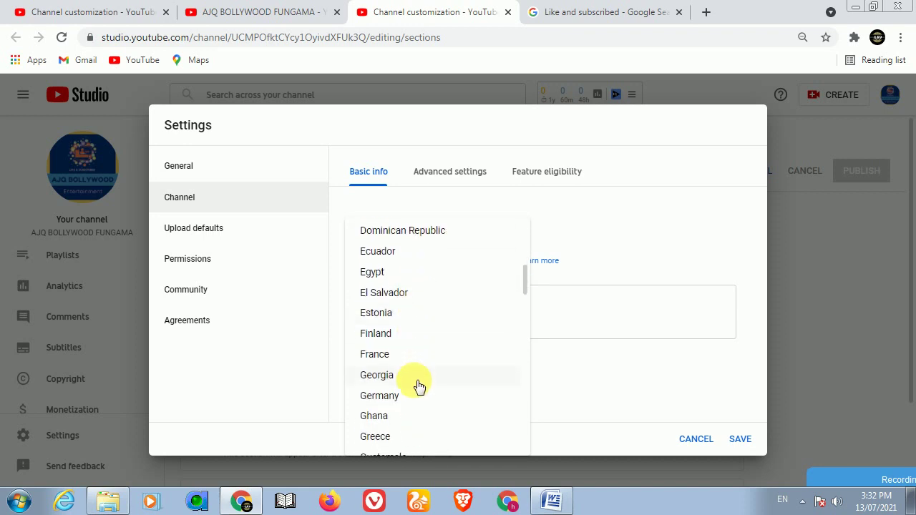
scroll(420, 386, down, 6)
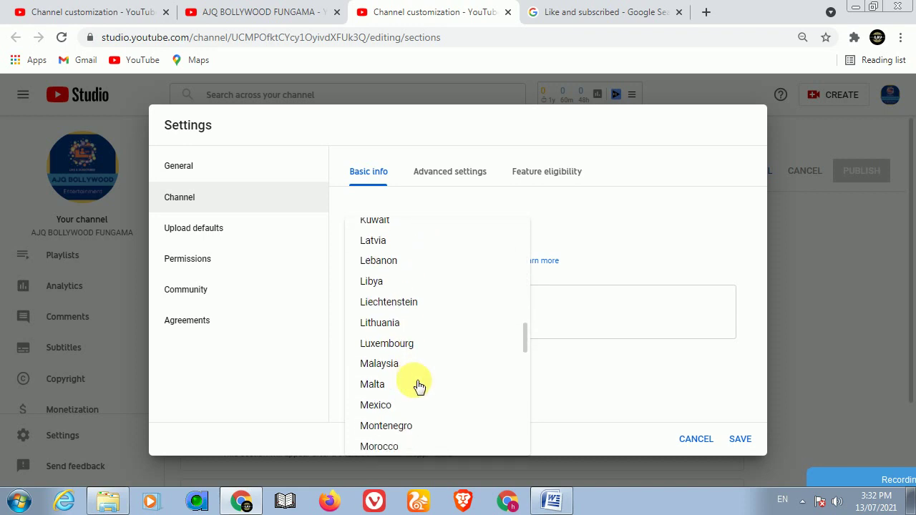
scroll(420, 387, down, 8)
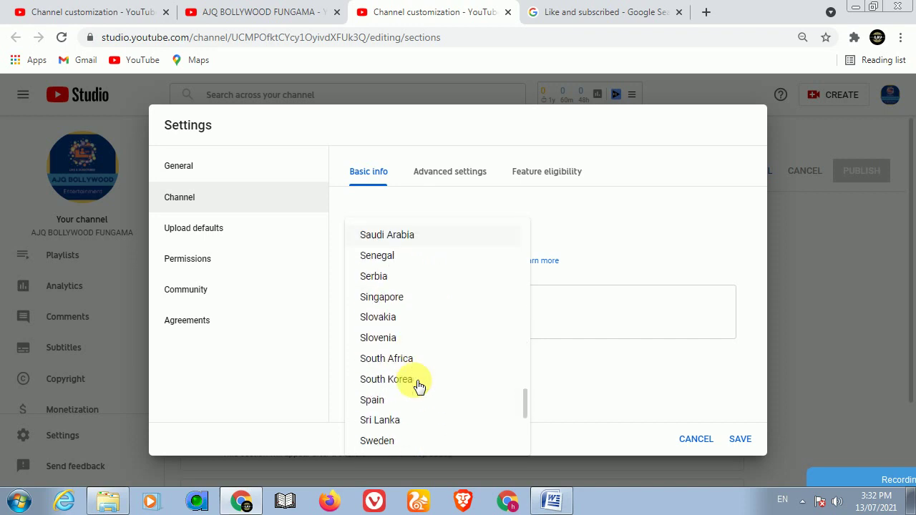
click(419, 240)
Fill the Keywords box with Bollywood and Hindi movie keywords, reaching 491/500 characters.
click(437, 319)
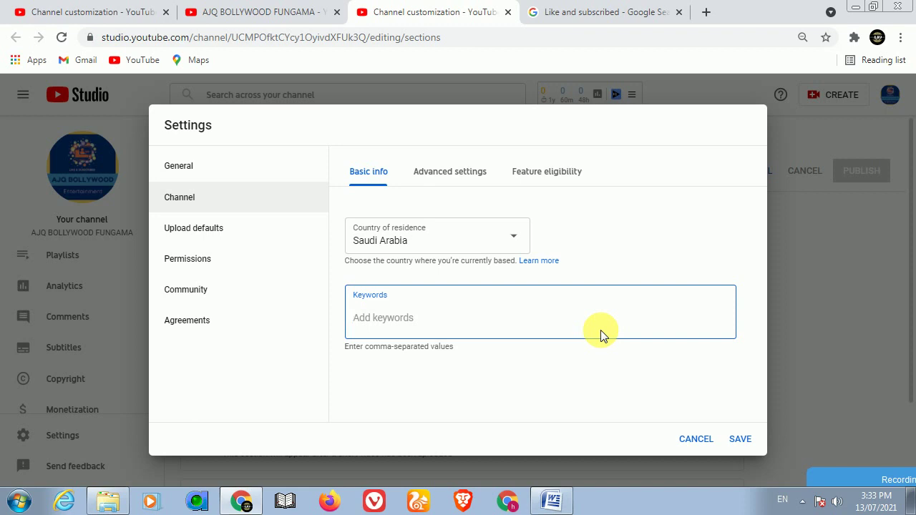
text(mom kitchen)
key(BackSpace)
key(BackSpace)
key(BackSpace)
key(BackSpace)
key(BackSpace)
key(BackSpace)
key(BackSpace)
key(BackSpace)
key(BackSpace)
key(BackSpace)
key(BackSpace)
click(839, 477)
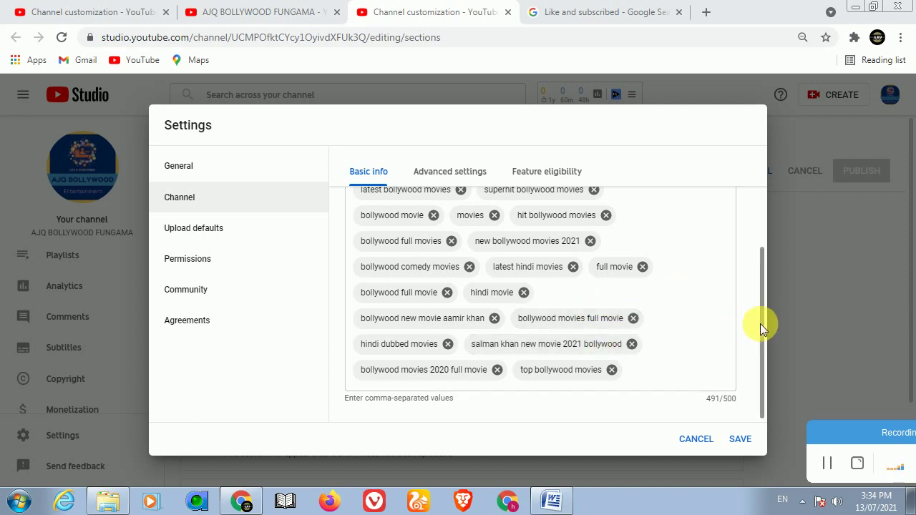
drag(760, 324, 758, 242)
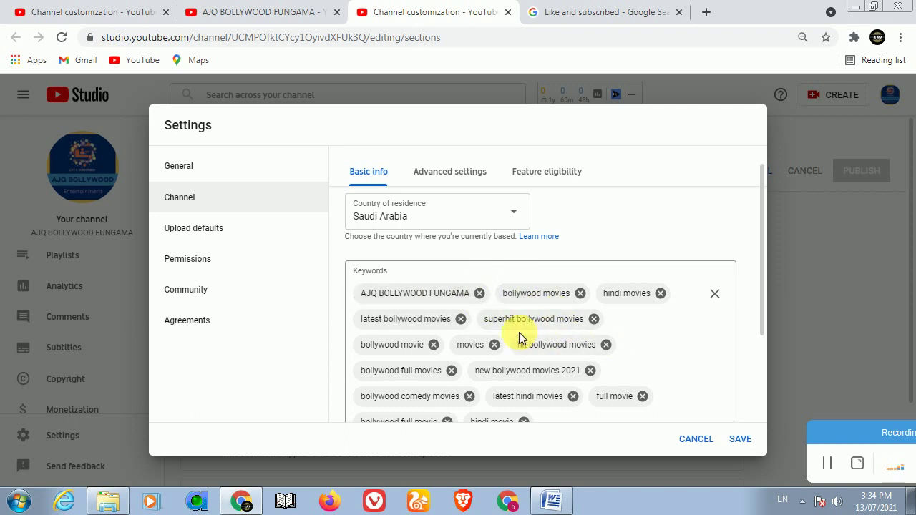
scroll(519, 337, down, 2)
scroll(448, 344, up, 3)
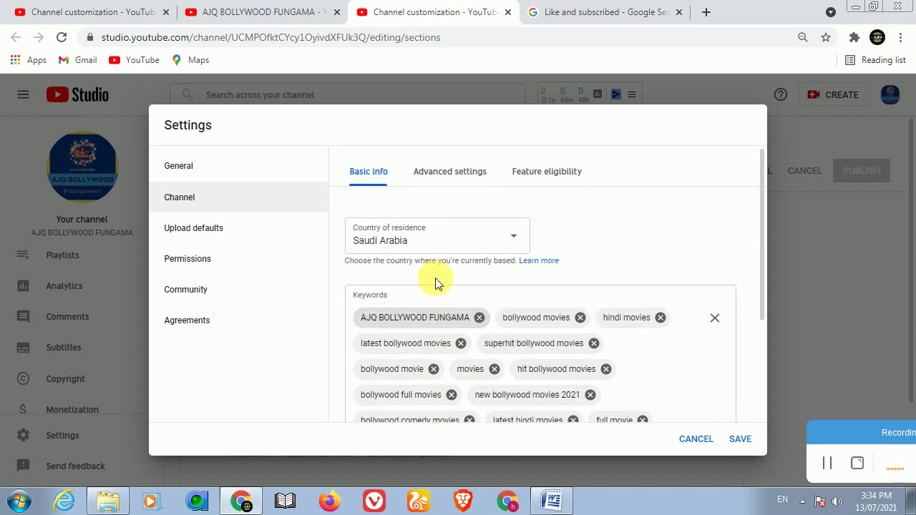
In Advanced settings, choose 'No, set this channel as not made for kids'.
click(438, 173)
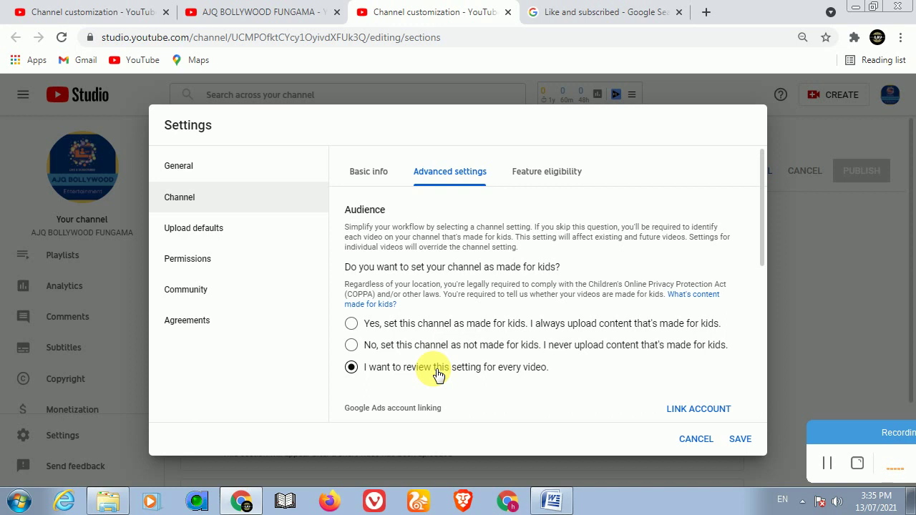
click(354, 324)
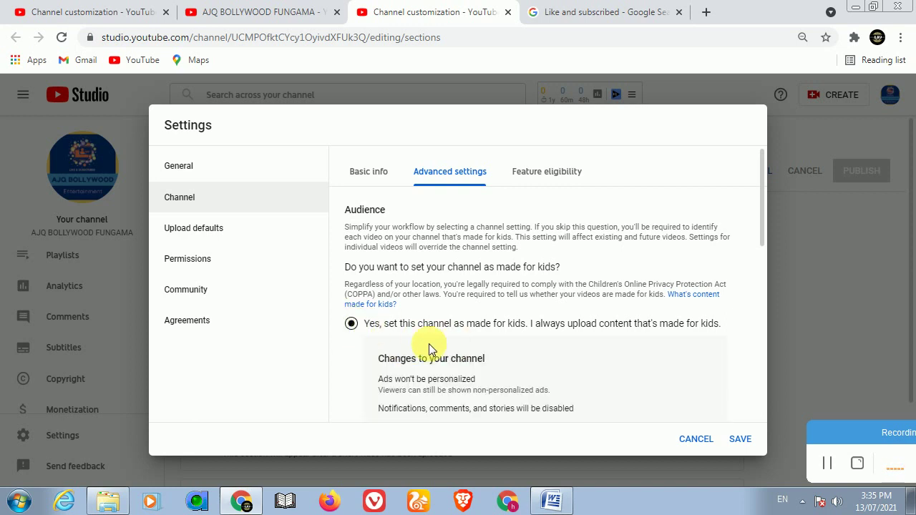
scroll(429, 349, down, 1)
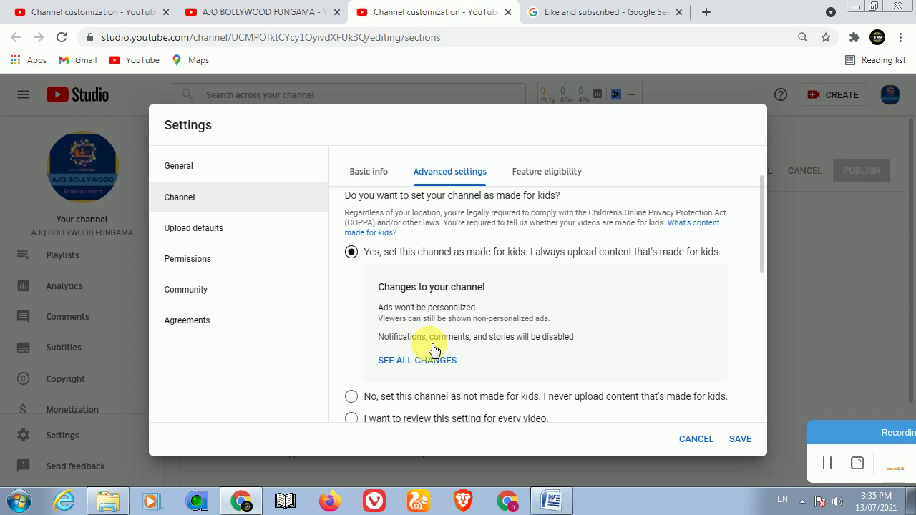
click(349, 397)
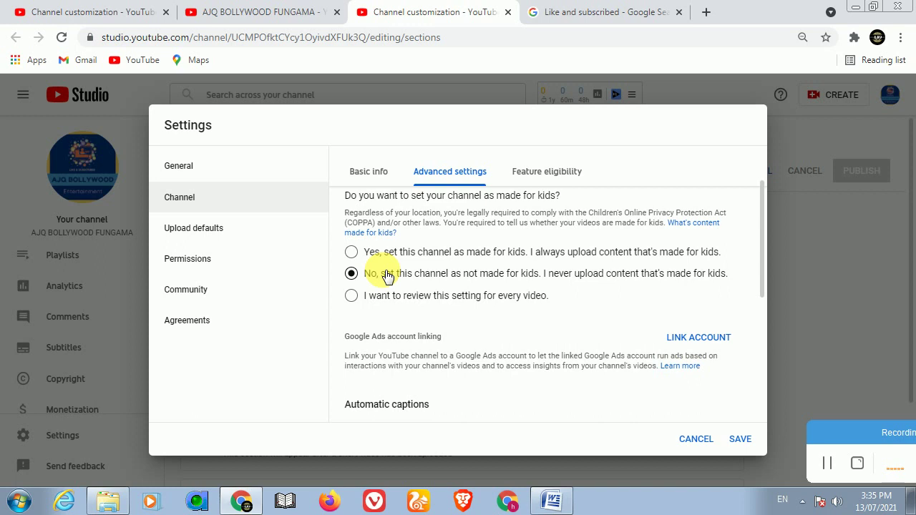
Uncheck the box so the channel's subscriber count is no longer displayed.
scroll(387, 276, down, 3)
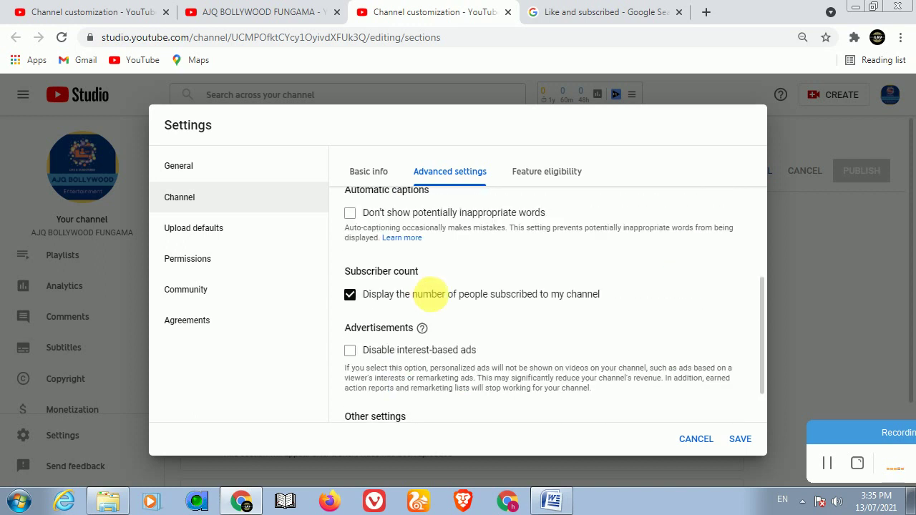
scroll(430, 296, up, 2)
scroll(446, 303, down, 1)
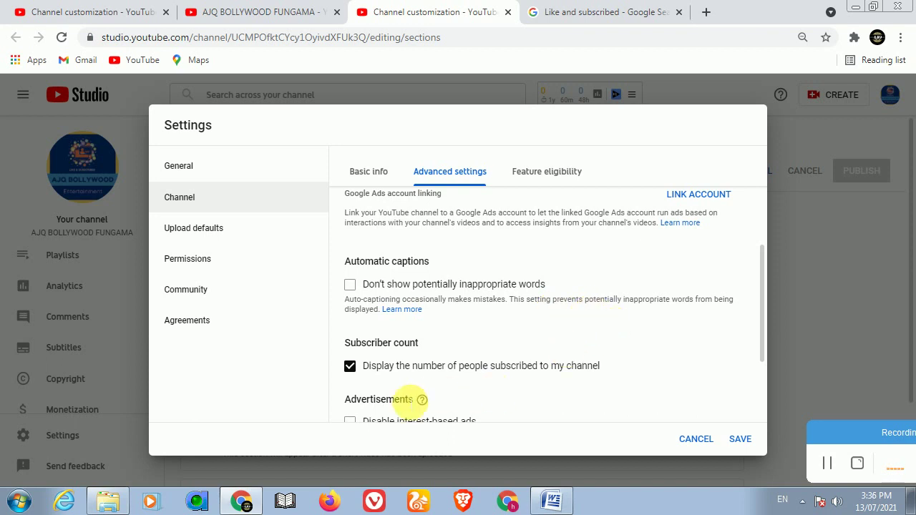
scroll(466, 382, down, 1)
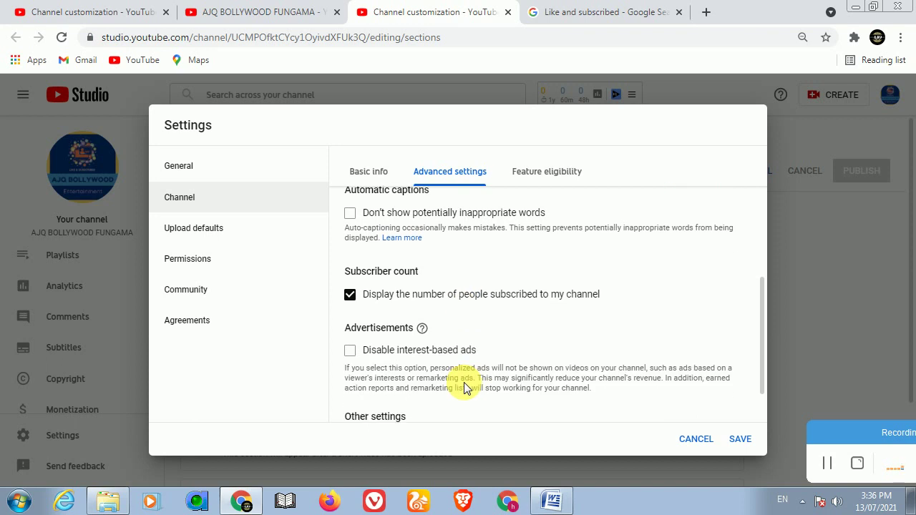
click(353, 295)
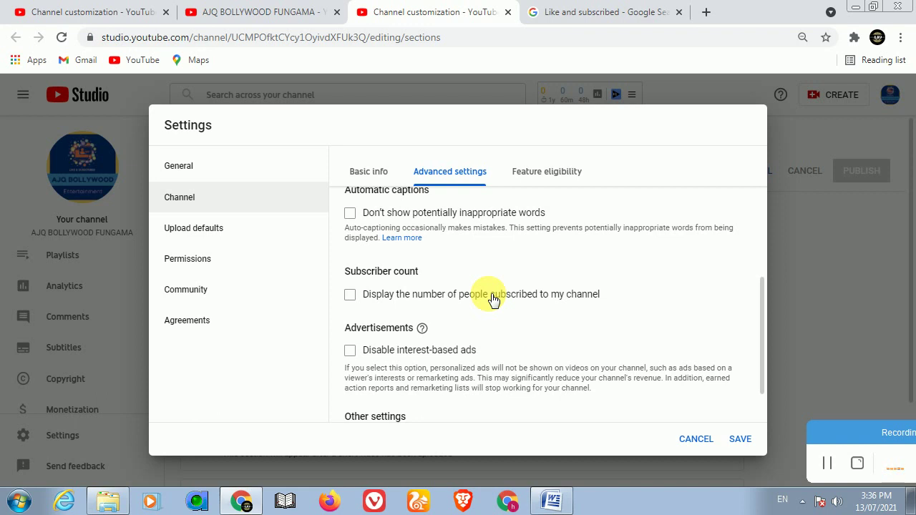
scroll(494, 299, down, 1)
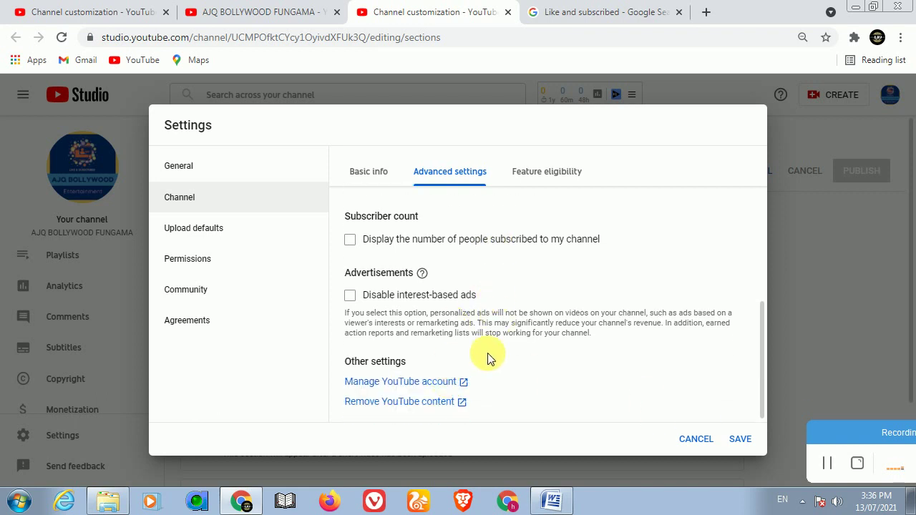
scroll(430, 315, up, 1)
scroll(451, 308, down, 1)
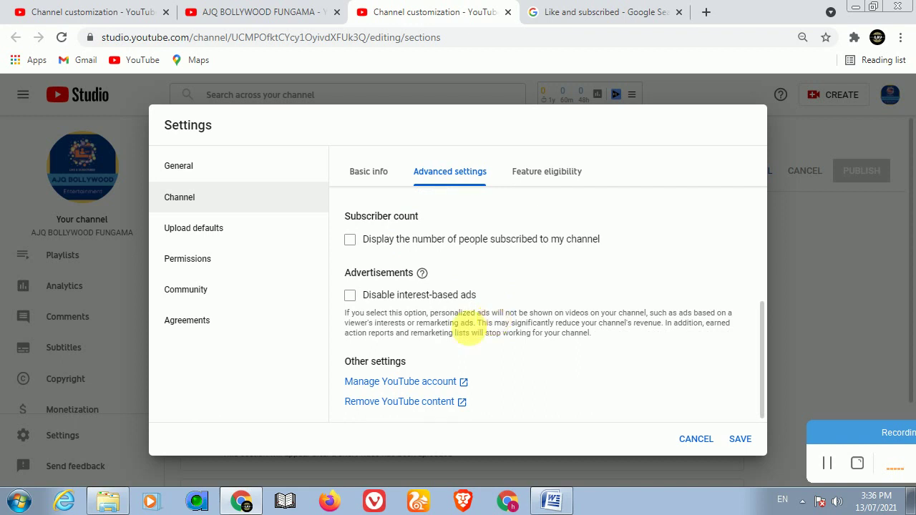
click(537, 175)
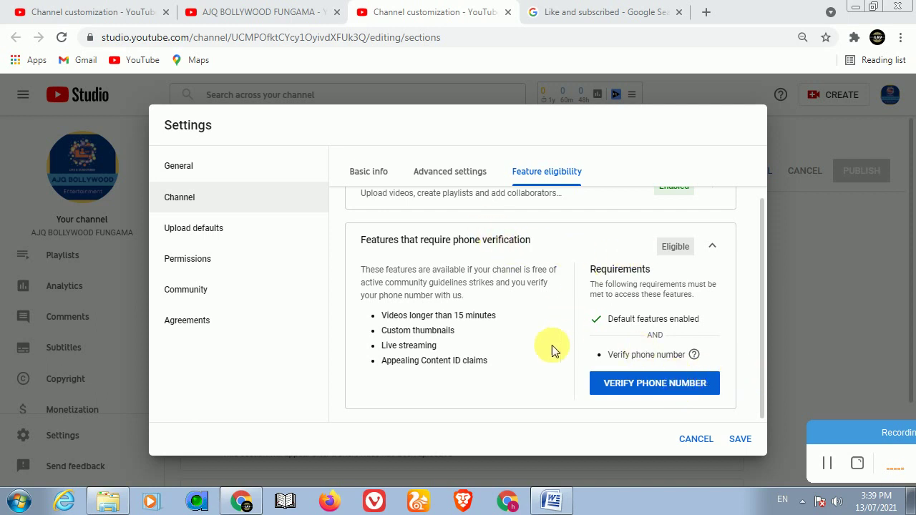
Expand Default Features and scroll down to the features requiring phone verification.
scroll(536, 268, up, 2)
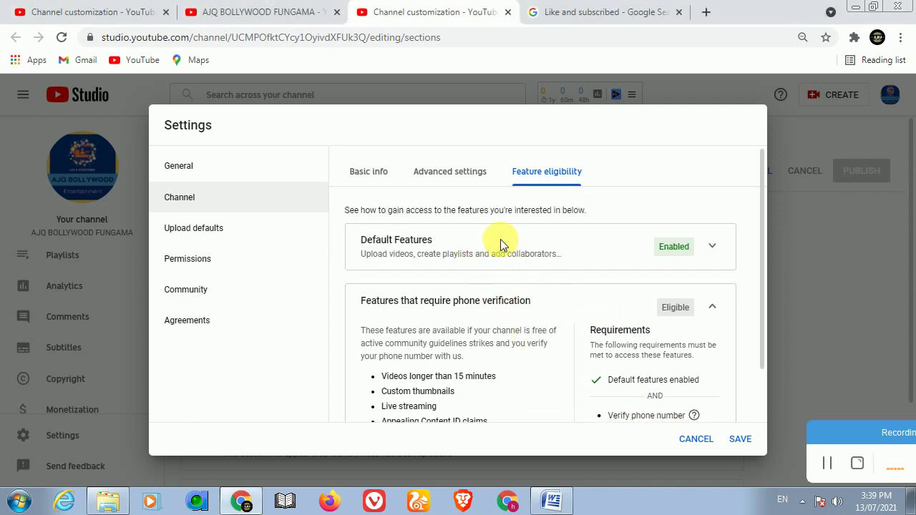
click(713, 246)
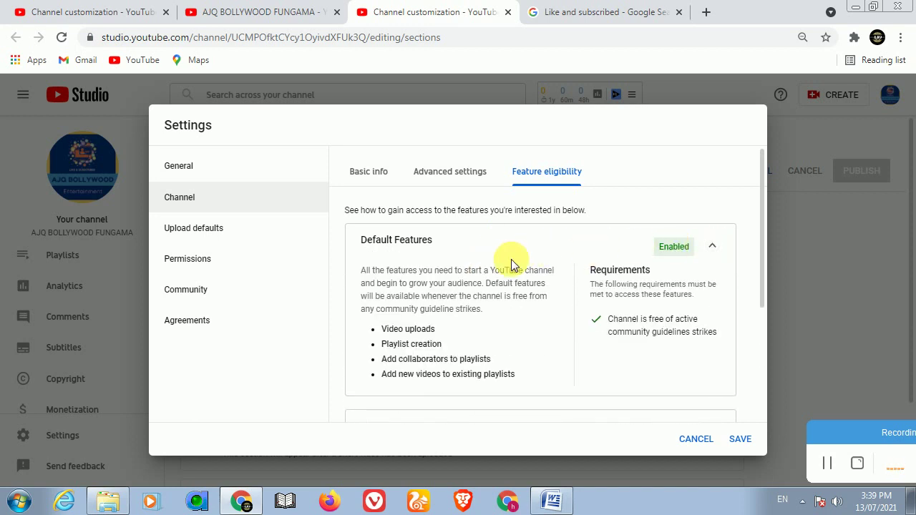
scroll(471, 316, down, 1)
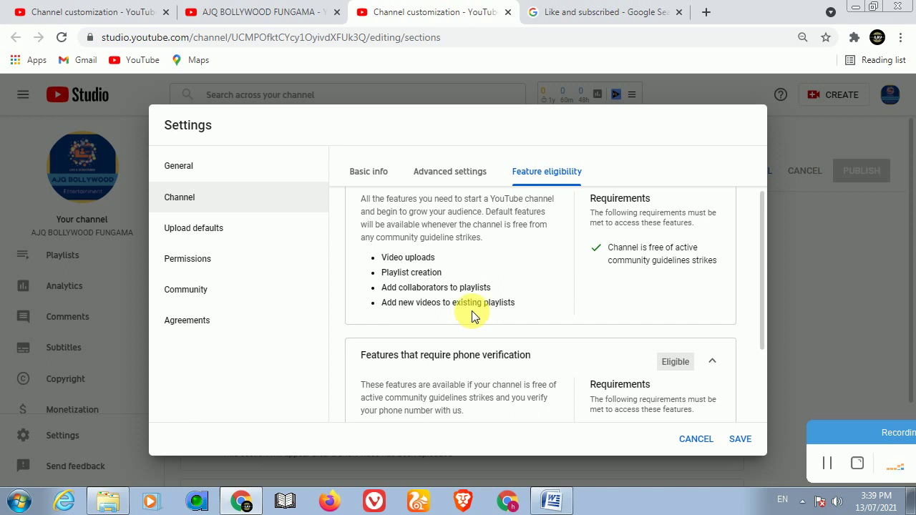
scroll(501, 315, down, 1)
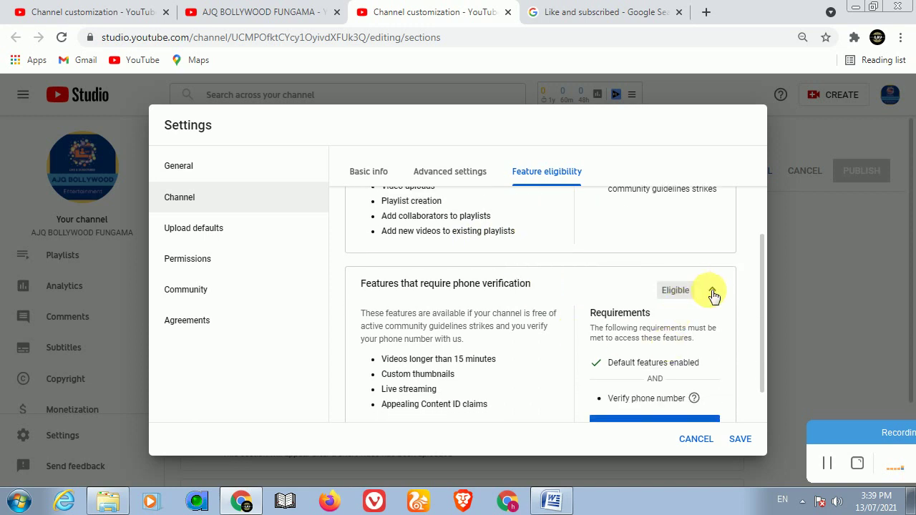
scroll(713, 295, down, 1)
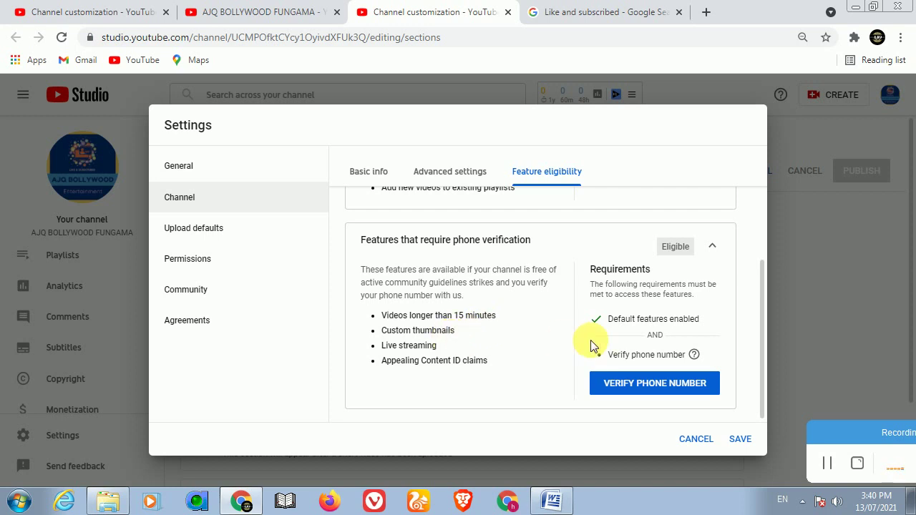
Verify the channel's phone number, then return to Studio Settings at Upload defaults.
click(648, 379)
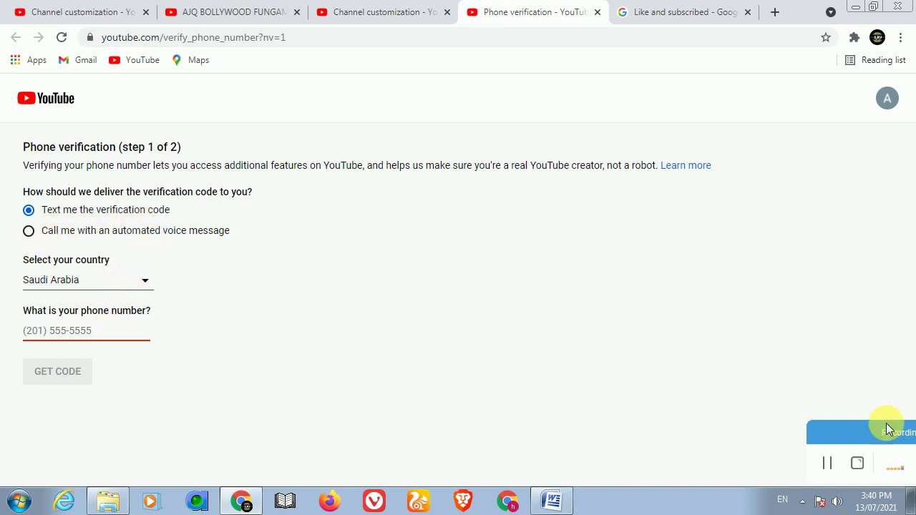
click(823, 458)
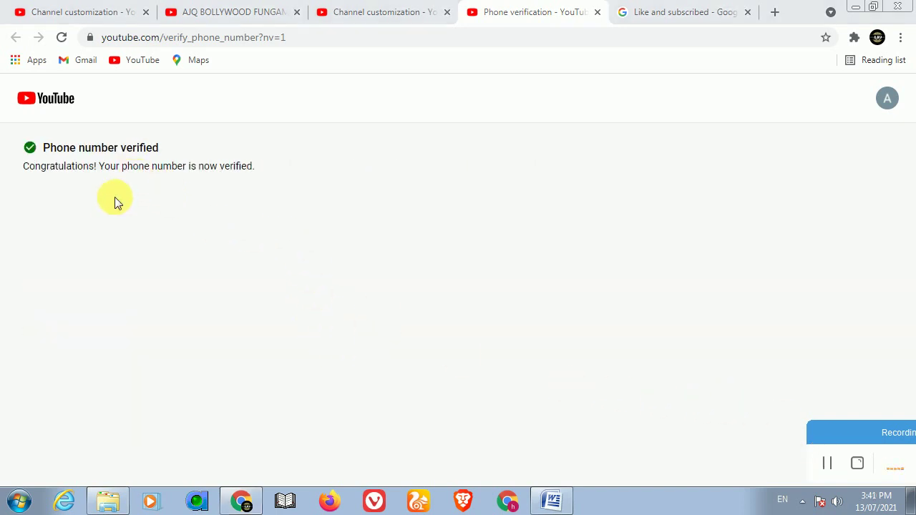
click(395, 10)
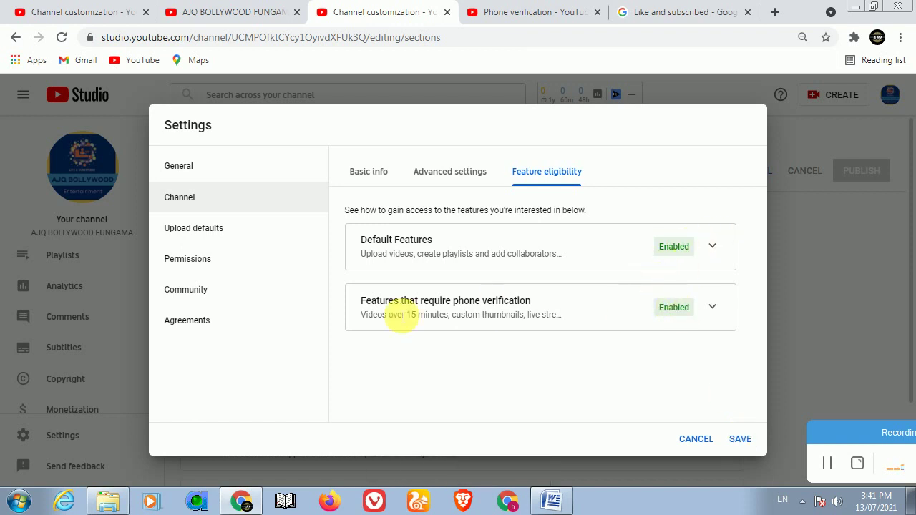
click(258, 229)
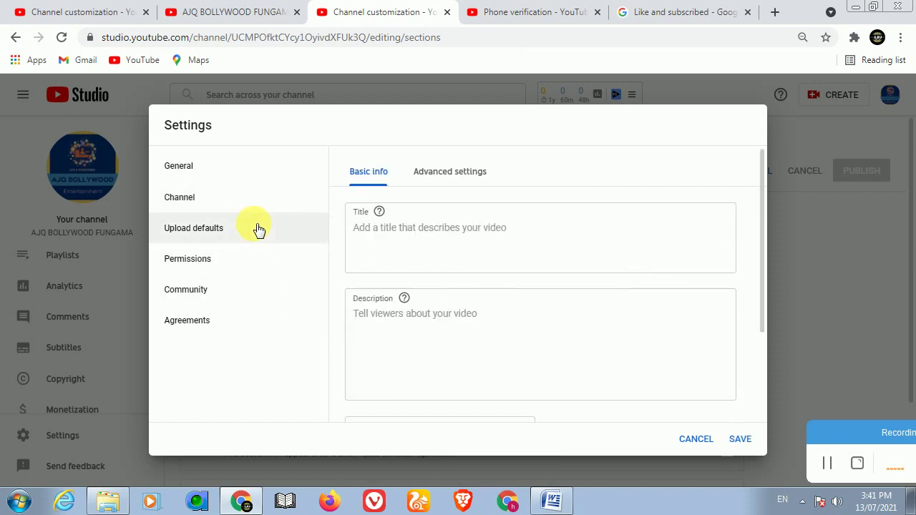
Check the Upload defaults Description, Visibility and Tags fields, leaving them unchanged.
click(440, 175)
click(369, 172)
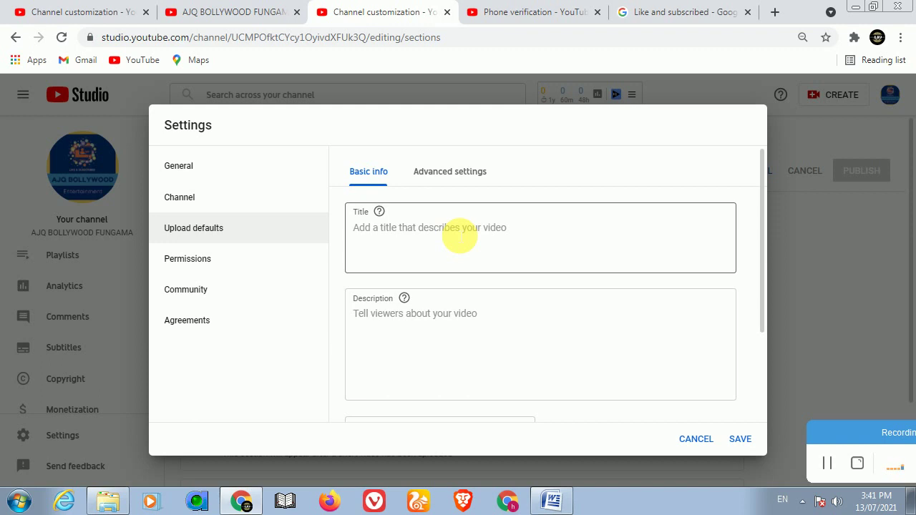
scroll(459, 237, down, 1)
click(439, 270)
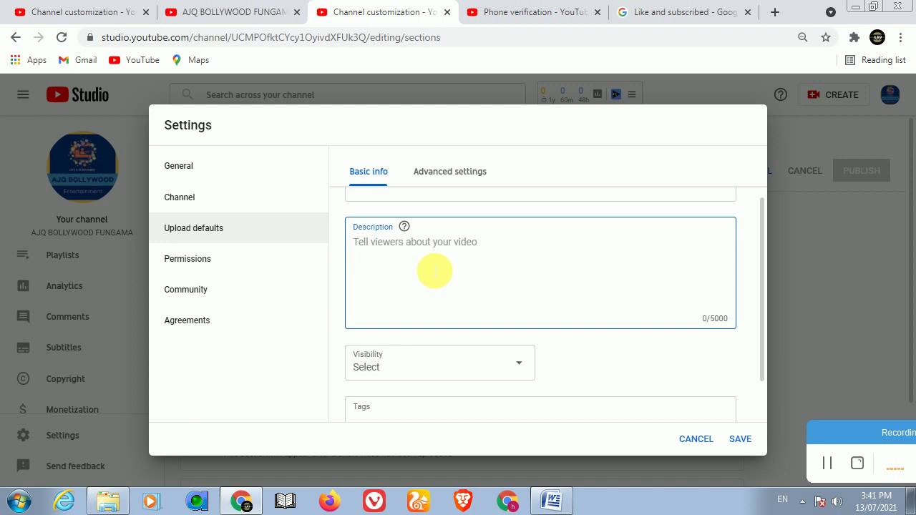
scroll(434, 270, down, 2)
click(493, 312)
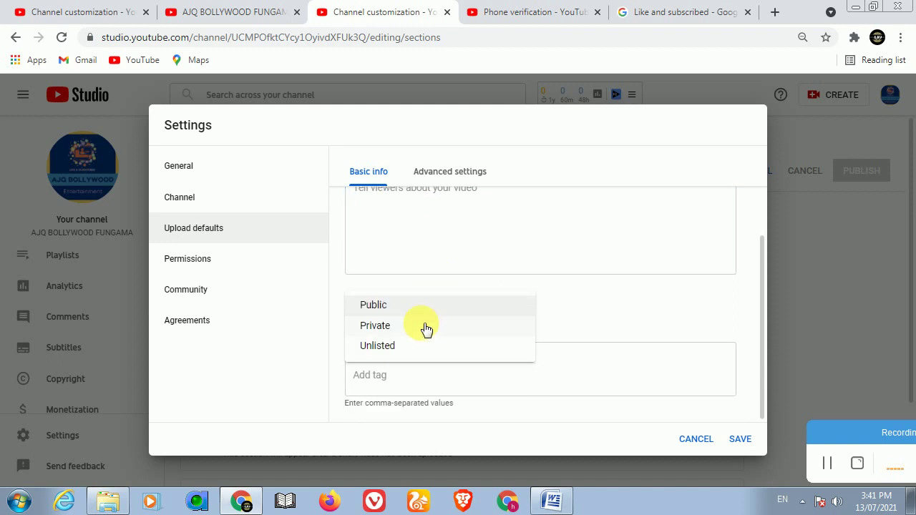
click(570, 289)
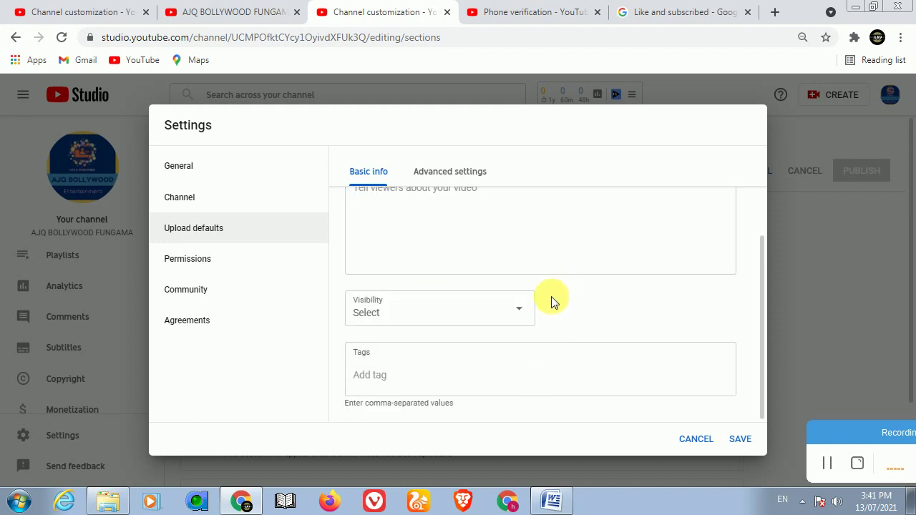
click(524, 310)
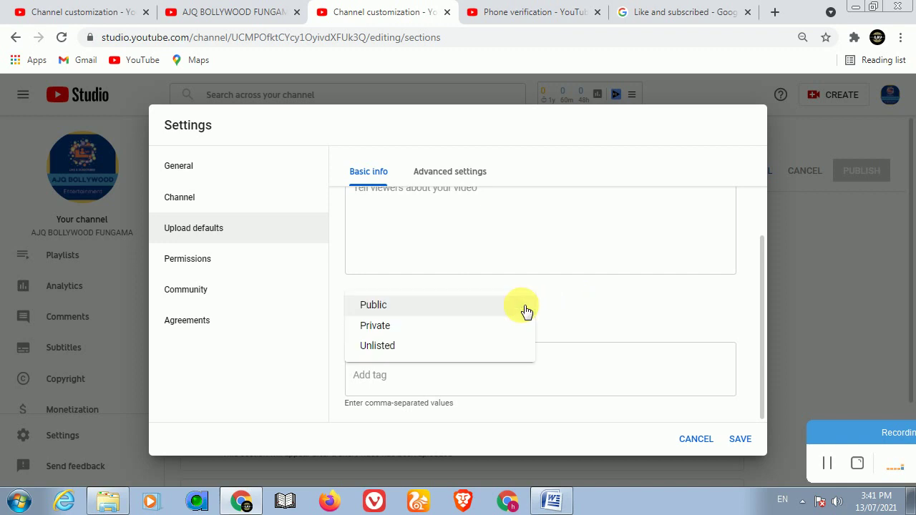
click(568, 295)
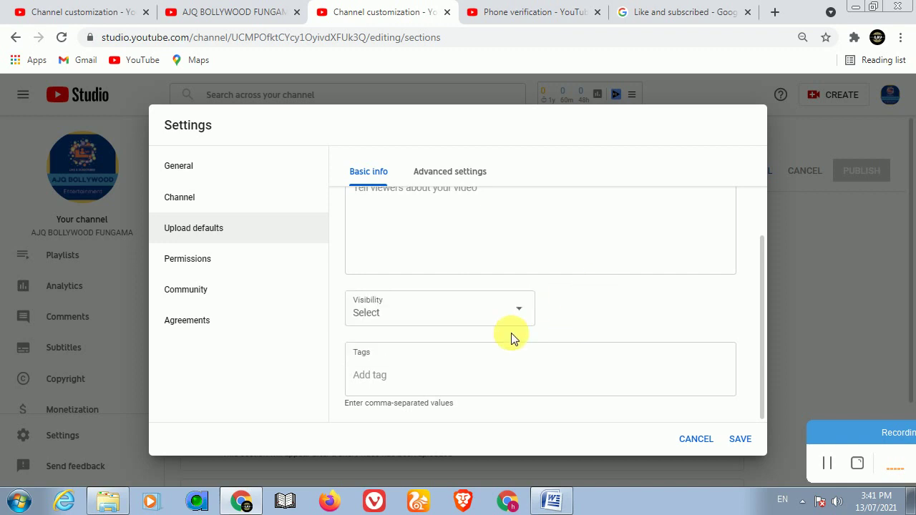
click(447, 383)
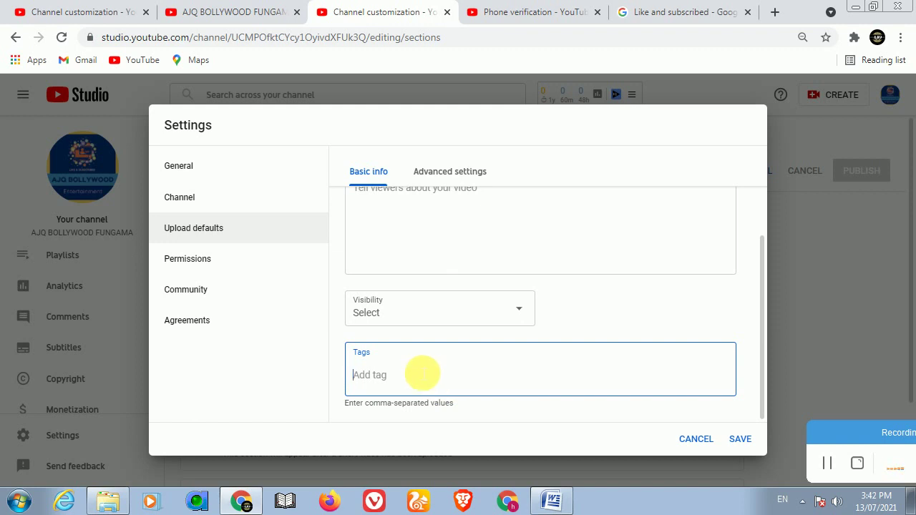
click(441, 172)
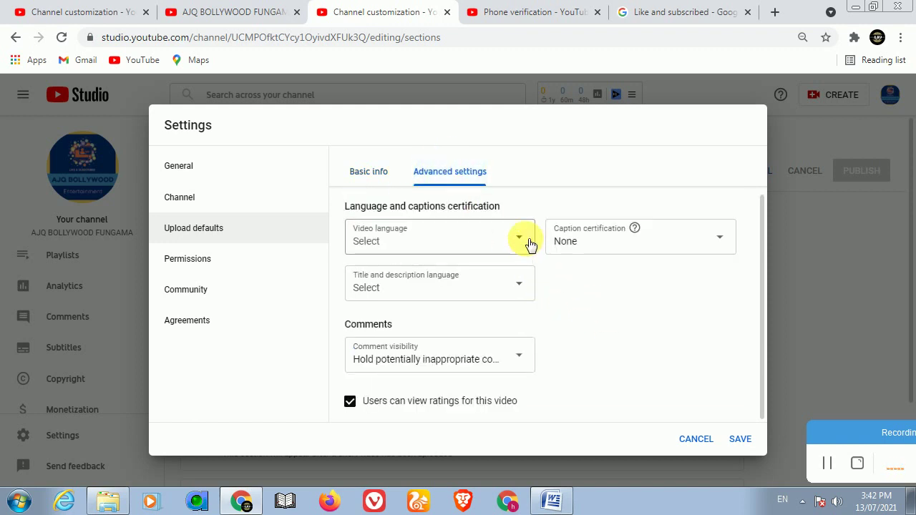
Set the default upload category to Film & Animation.
scroll(530, 245, up, 2)
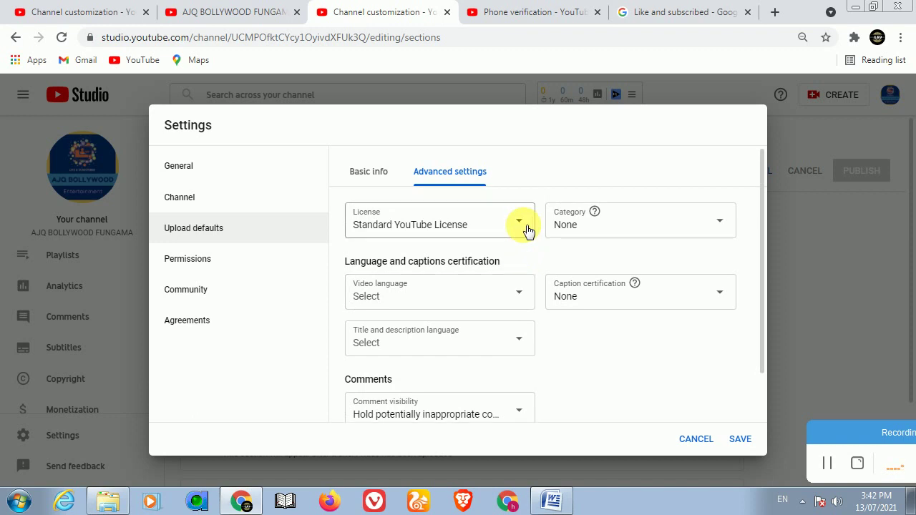
click(721, 225)
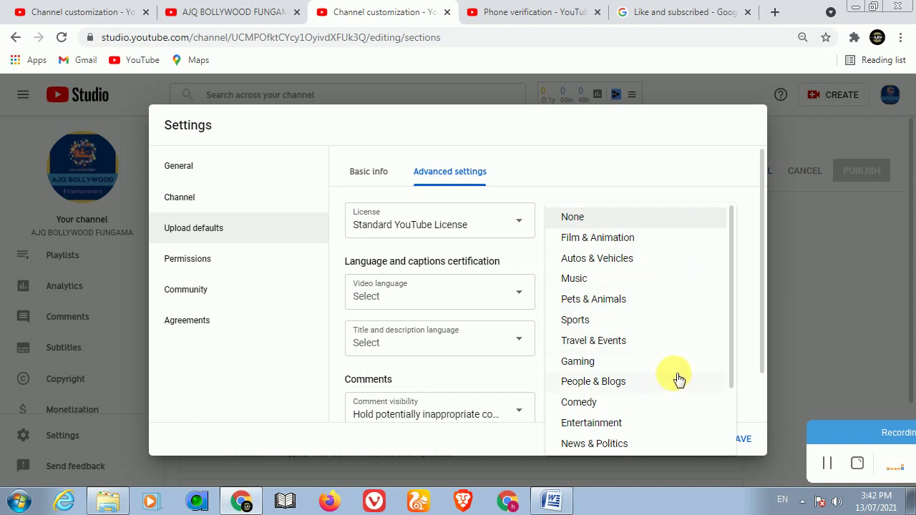
key(Down)
key(Down)
key(Down)
key(Down)
key(Down)
key(Down)
key(Down)
key(Down)
key(Down)
key(Down)
key(Down)
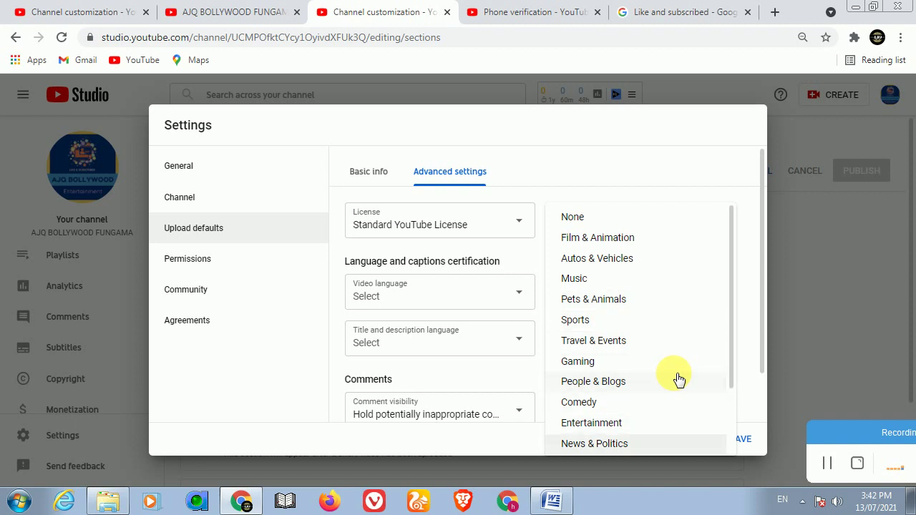
key(Down)
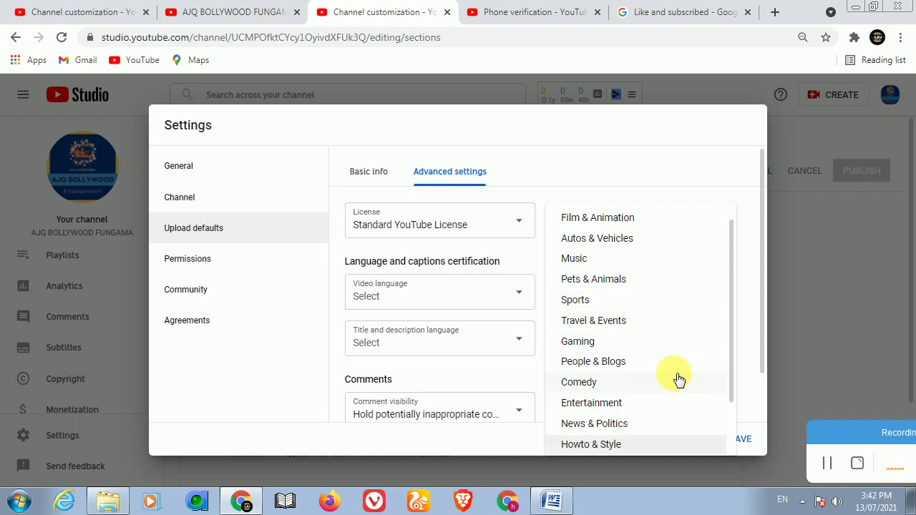
key(Down)
key(Down)
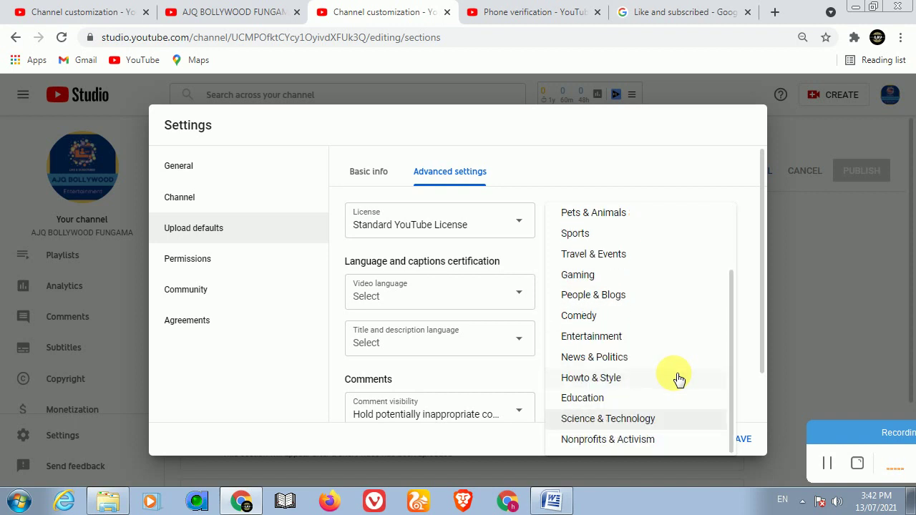
key(Down)
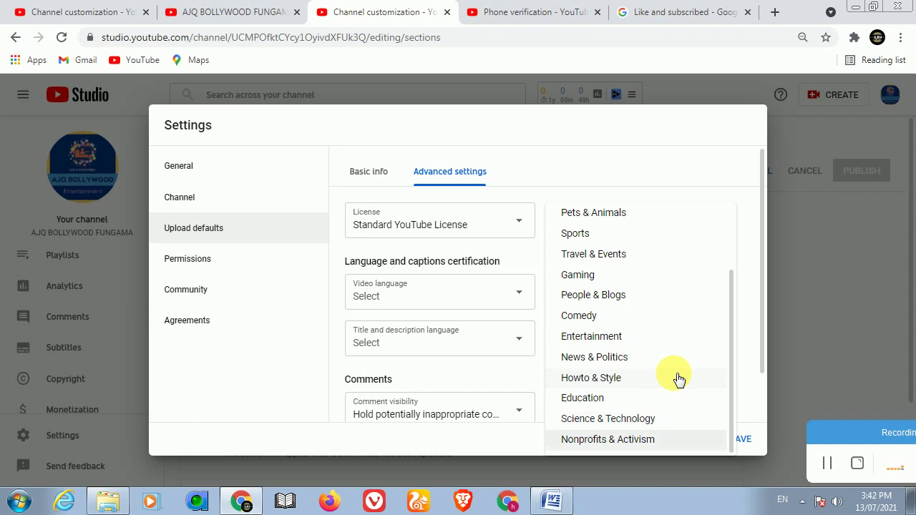
key(Down)
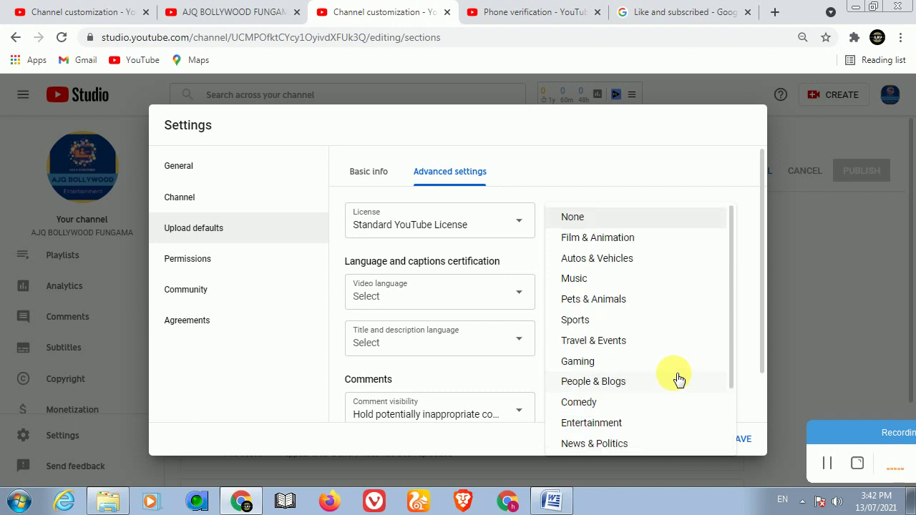
key(Down)
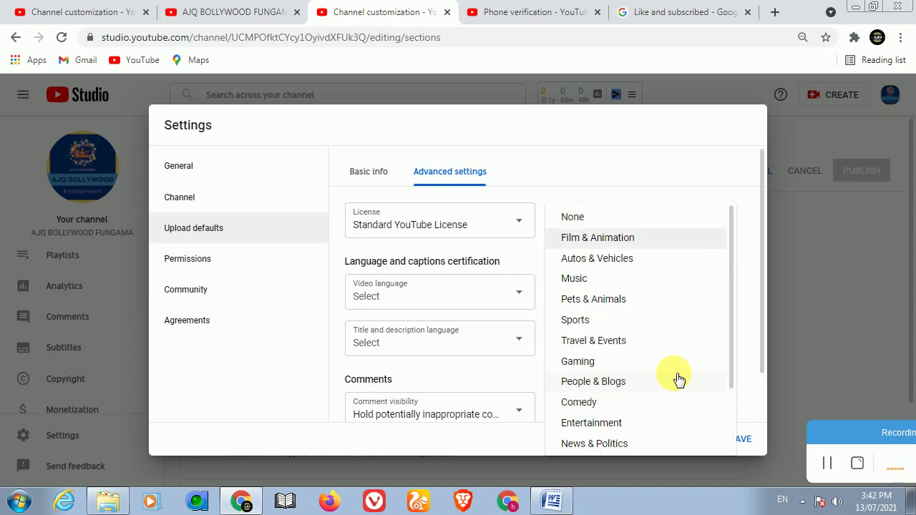
click(630, 245)
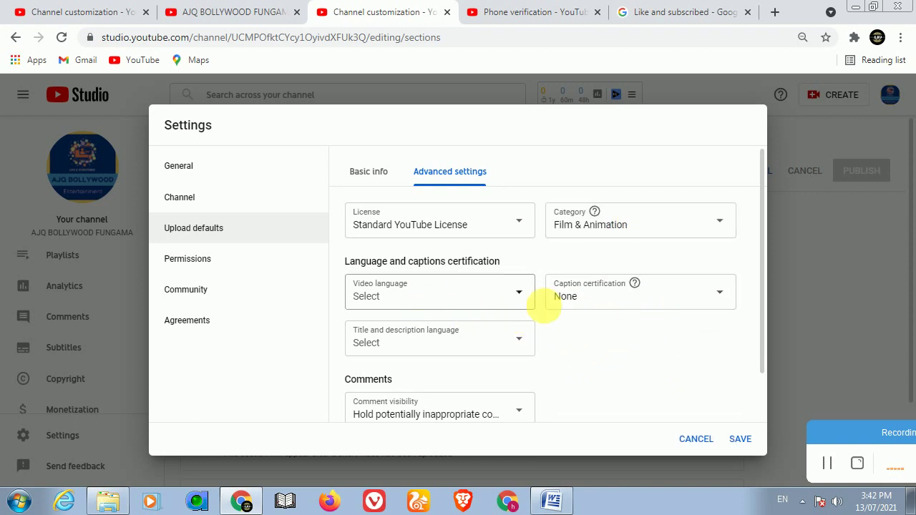
Leave the title language unset and keep comments on Hold potentially inappropriate comments for review.
click(519, 339)
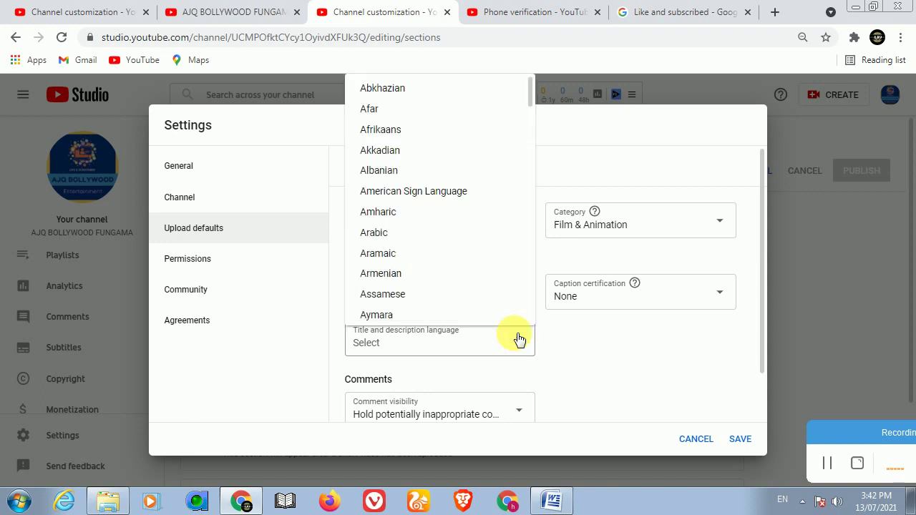
click(620, 341)
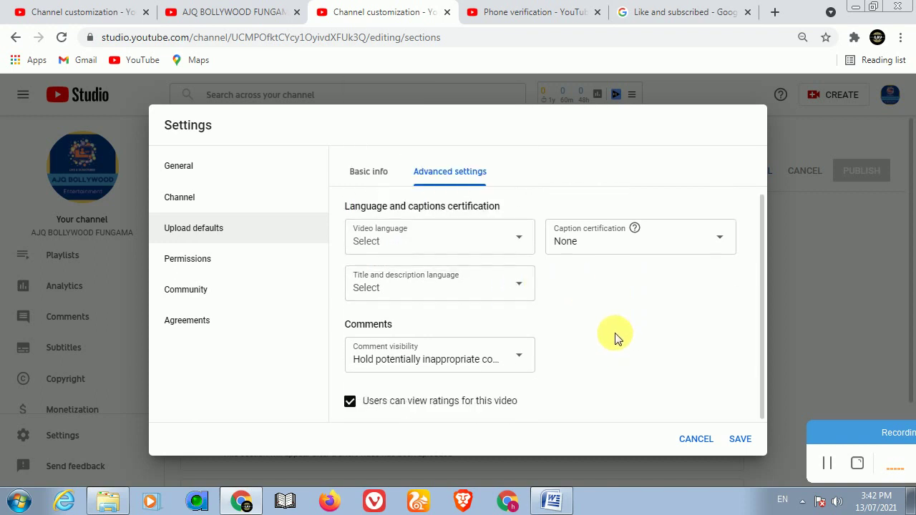
click(527, 361)
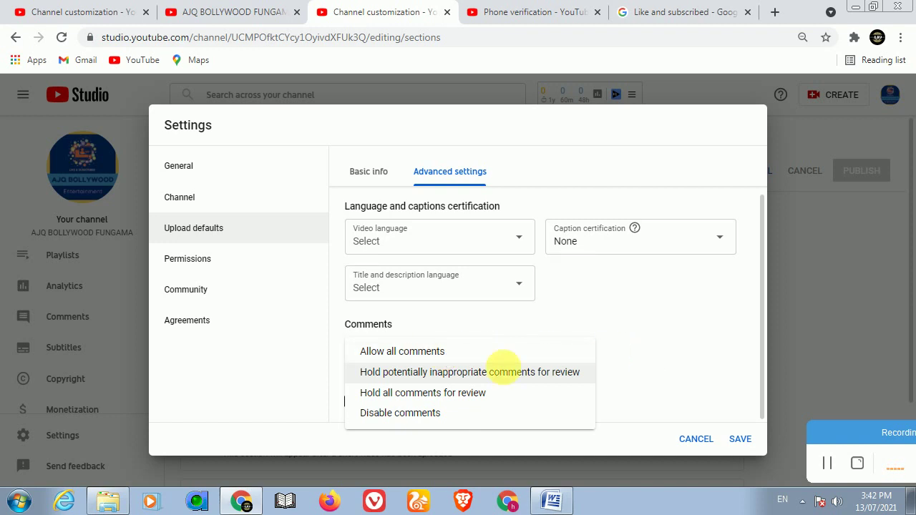
click(424, 372)
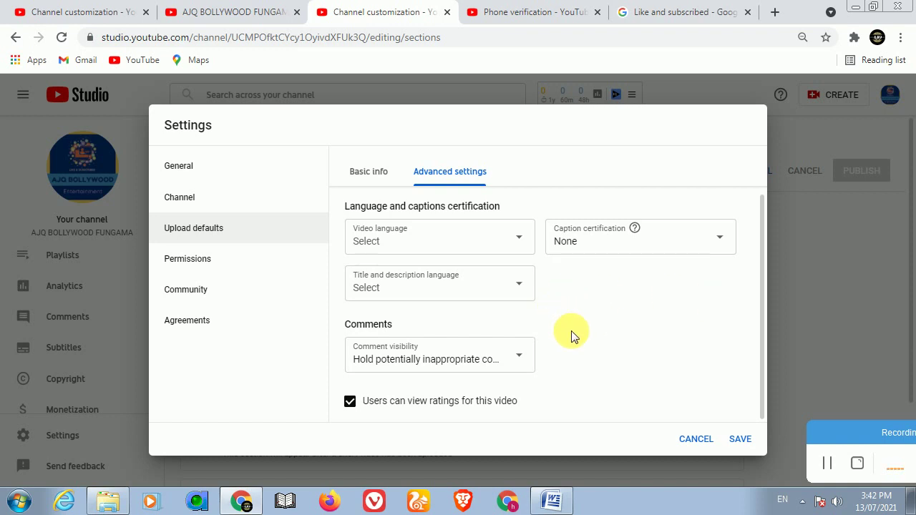
In Community > Defaults, set Discussions comments to Hold potentially inappropriate, tick live chat hold, and save.
click(242, 264)
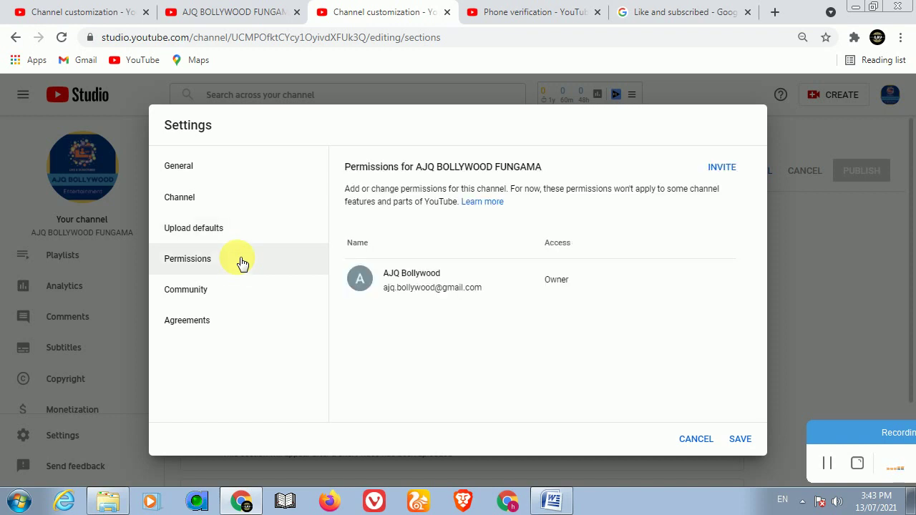
click(227, 286)
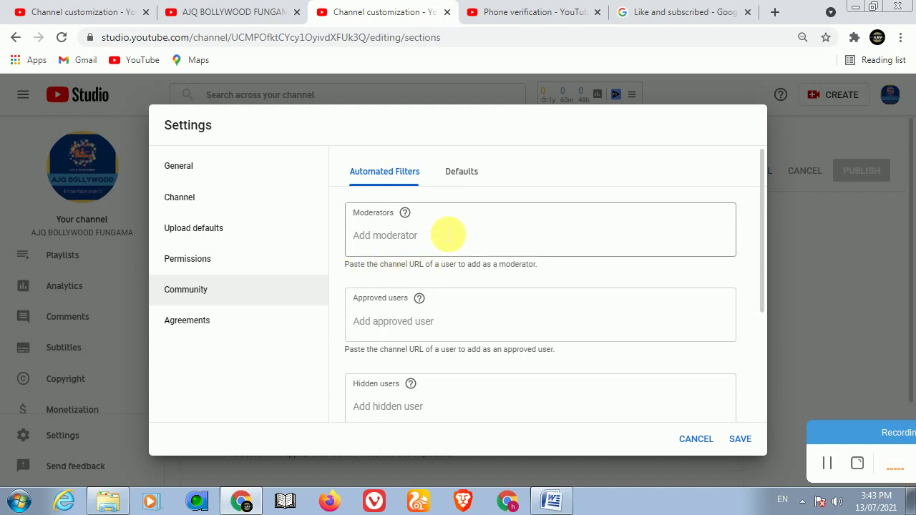
click(477, 177)
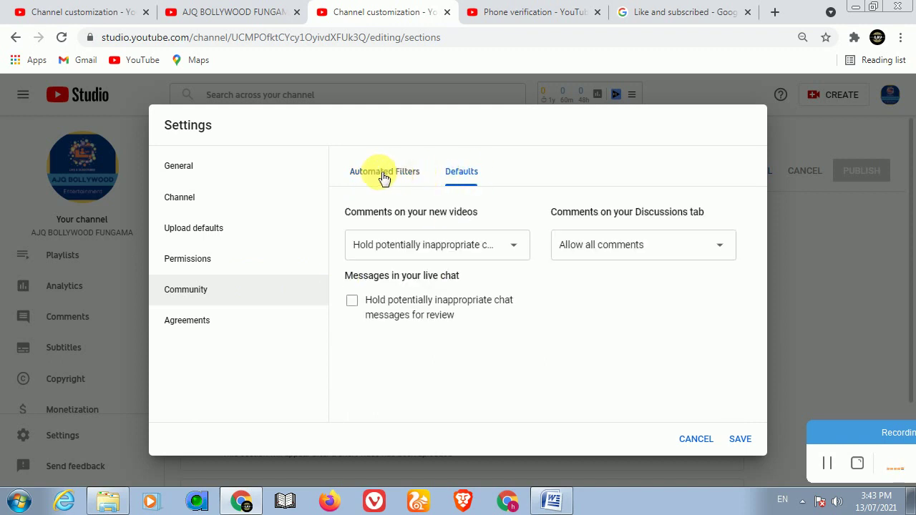
click(721, 248)
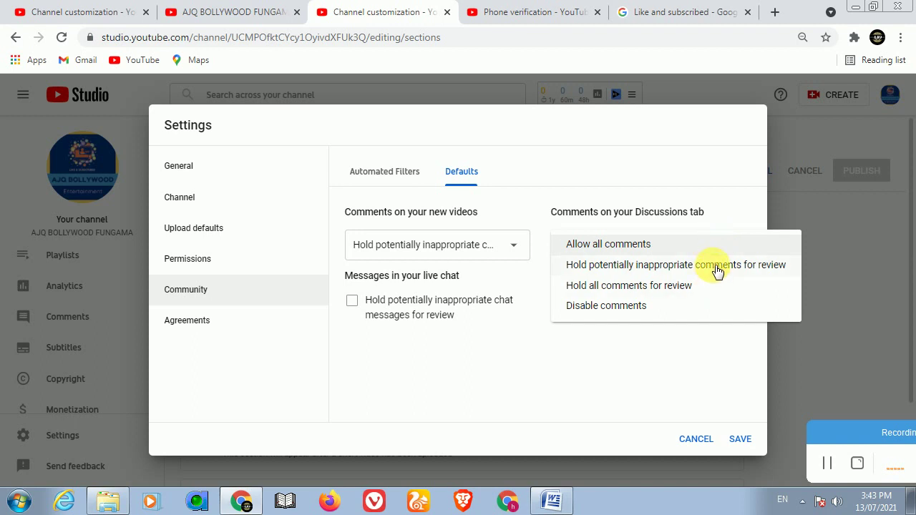
click(716, 266)
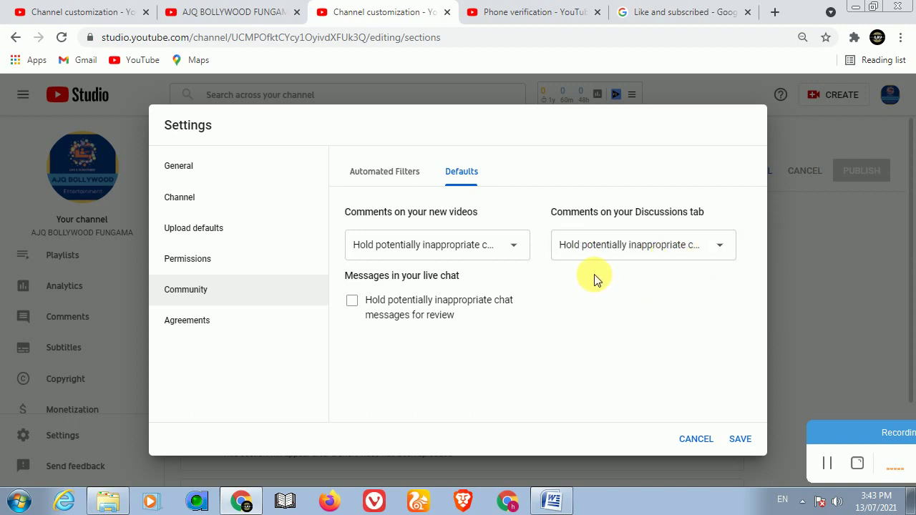
click(352, 301)
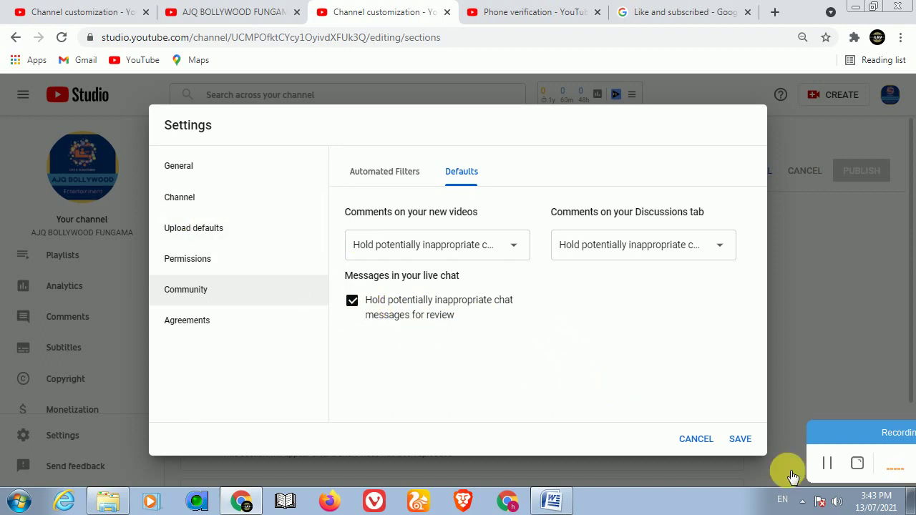
click(741, 439)
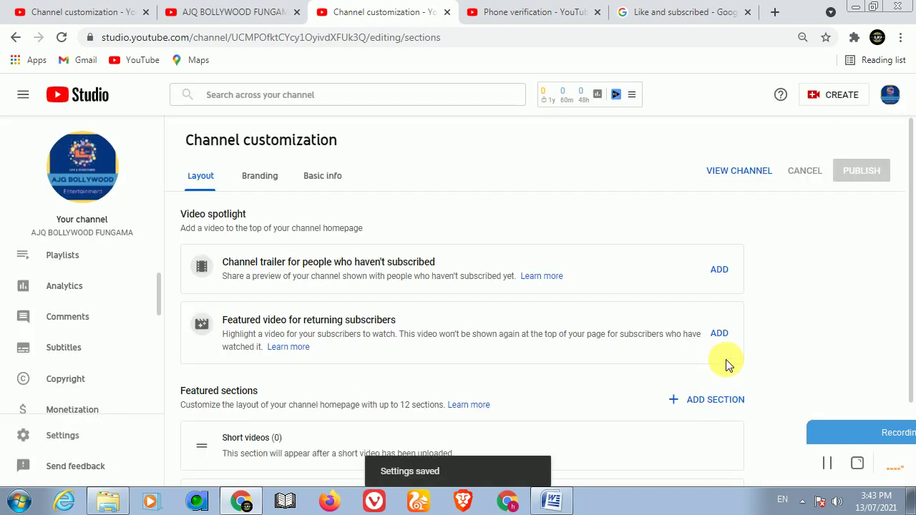
Go to the channel's Customization page and its Basic info section.
scroll(240, 336, down, 1)
scroll(107, 372, down, 1)
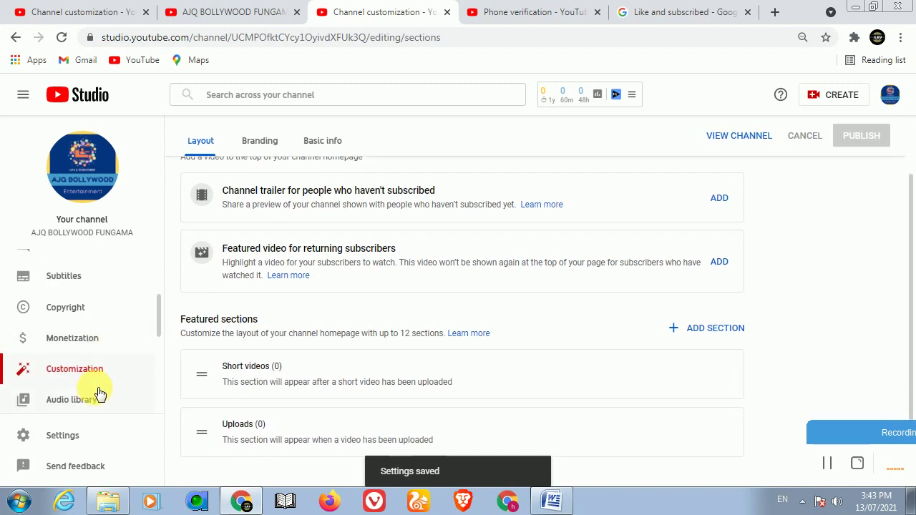
click(98, 369)
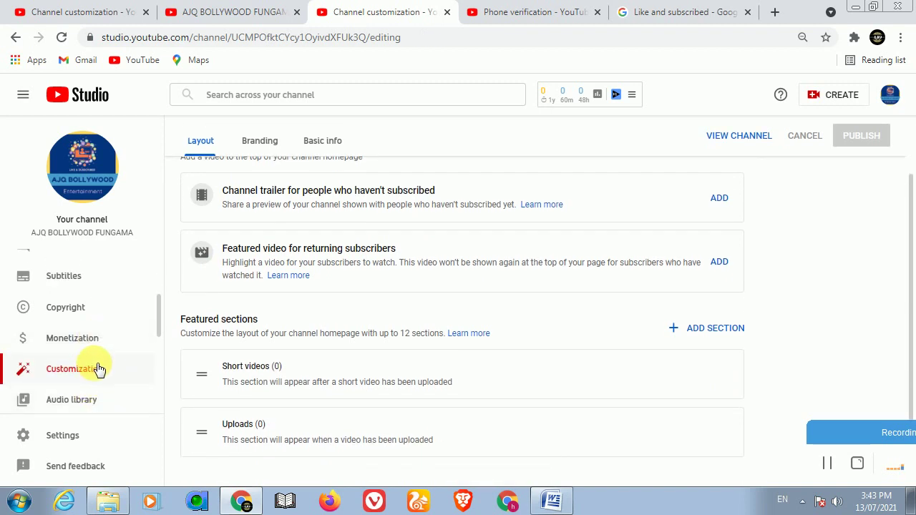
scroll(430, 358, up, 2)
click(323, 178)
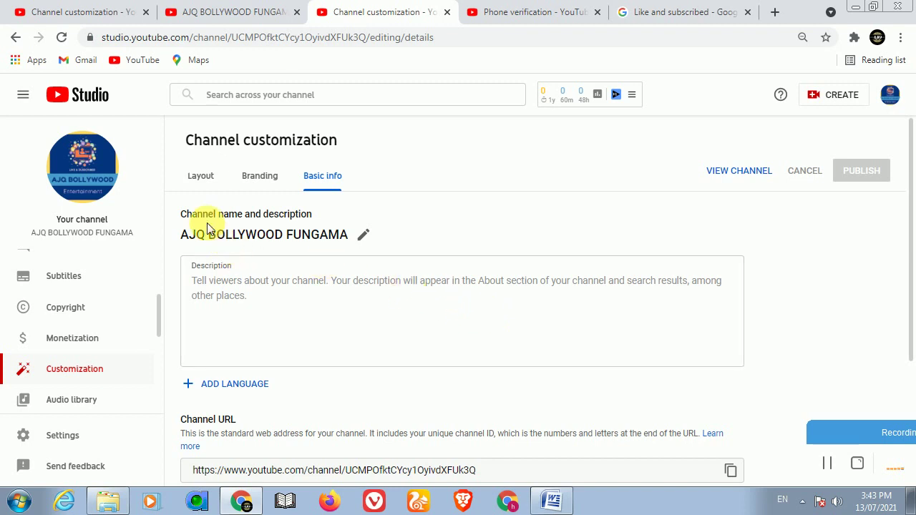
Fill the Description box with the 391-character Bollywood entertainment channel description.
click(330, 321)
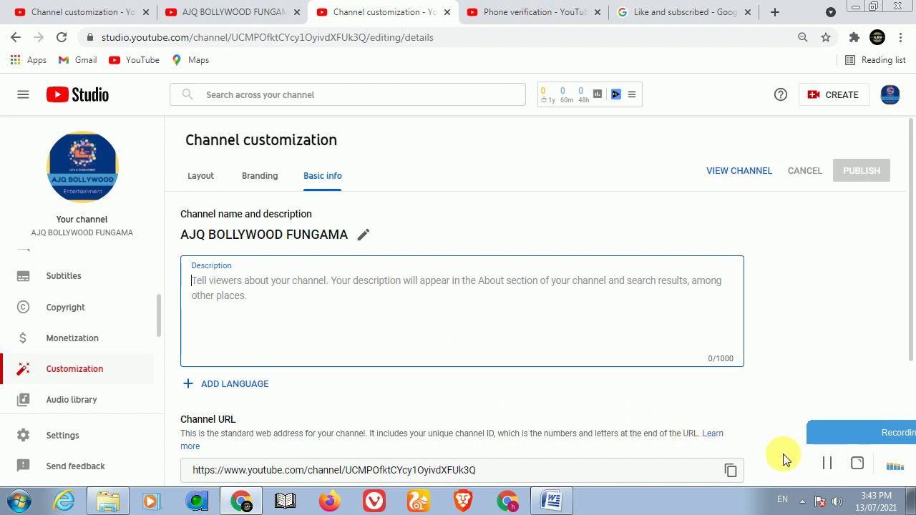
click(828, 464)
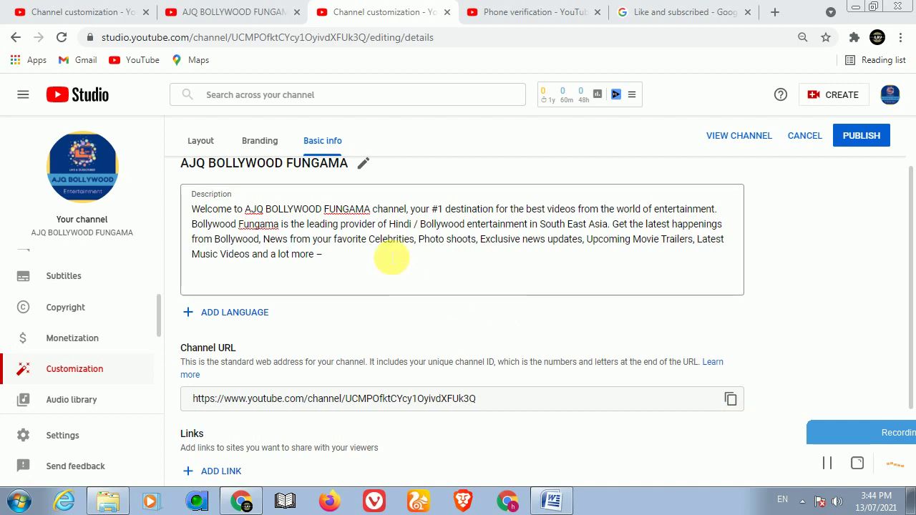
click(429, 272)
scroll(422, 269, up, 1)
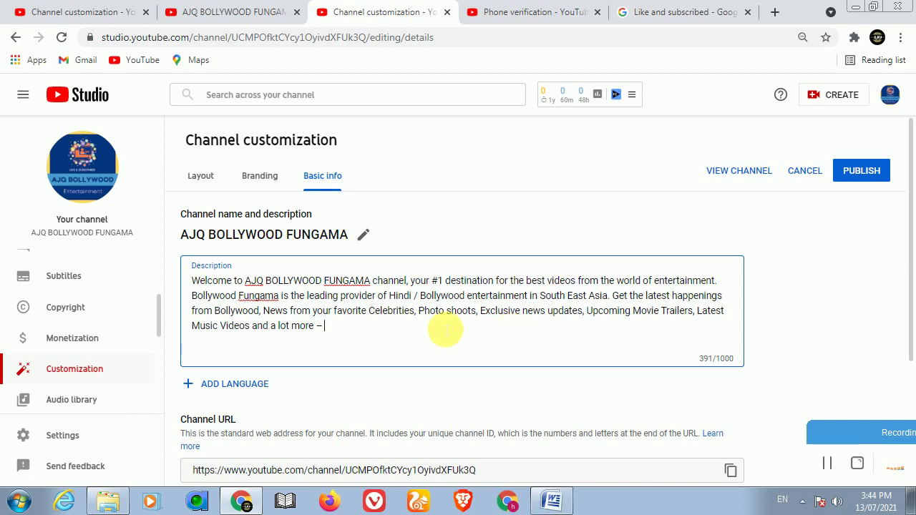
scroll(442, 331, down, 3)
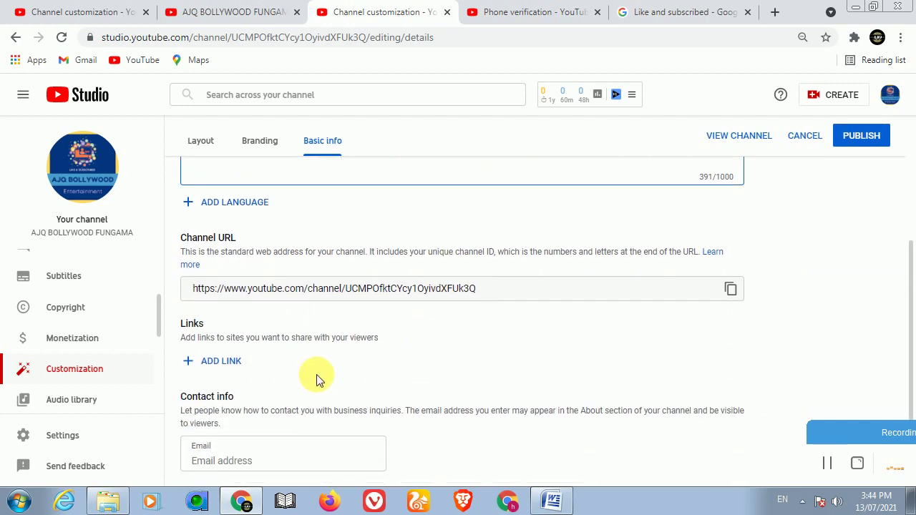
Add a new link entry under Links, leaving its title empty after deleting 'FA'.
click(230, 363)
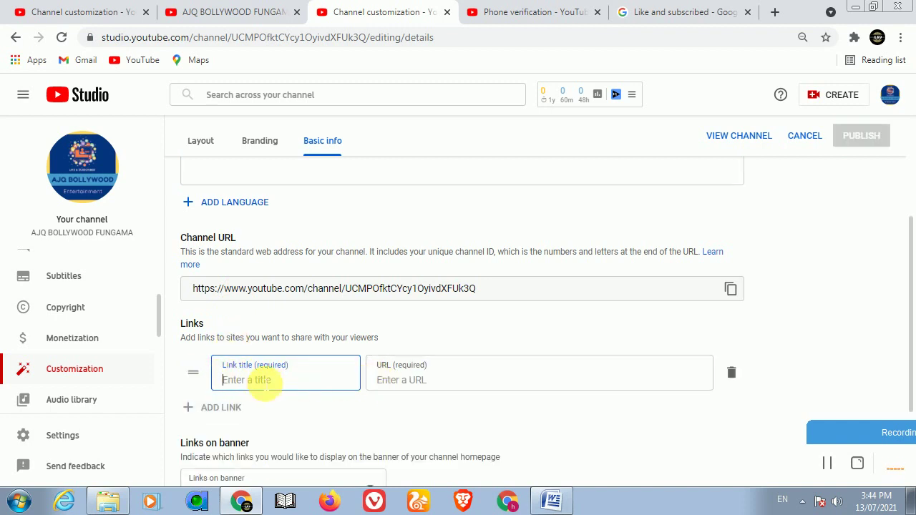
text(FA)
key(BackSpace)
key(BackSpace)
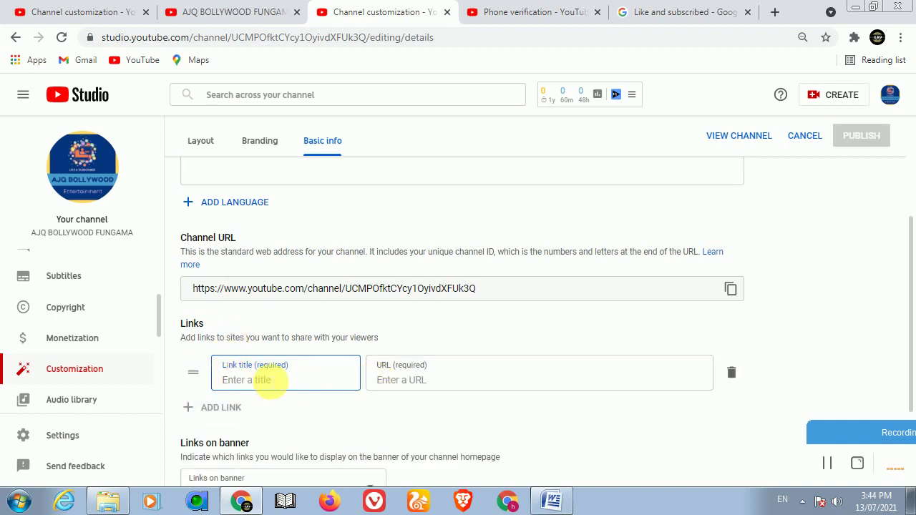